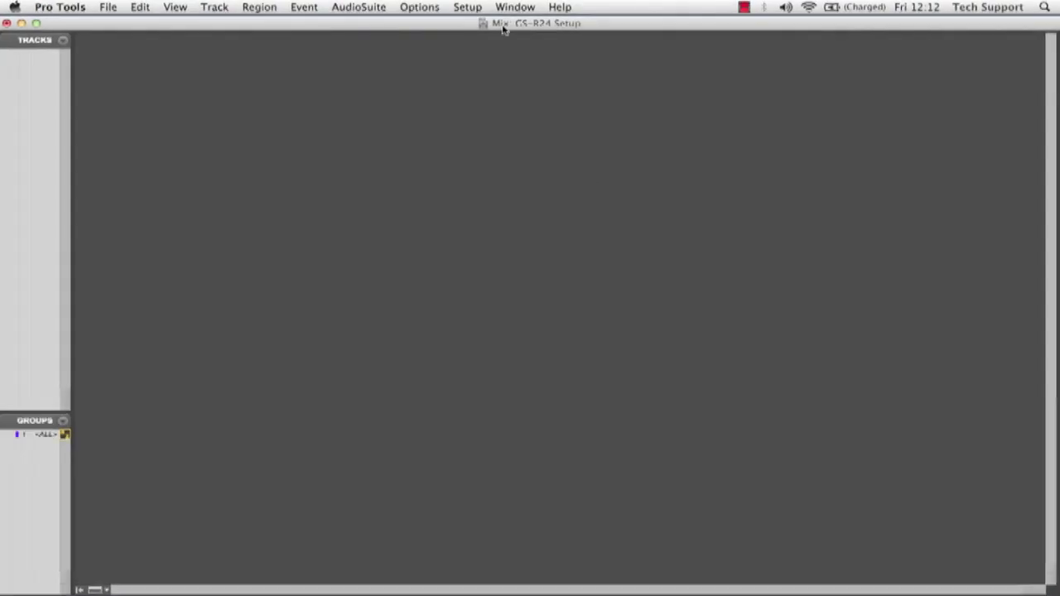
Switch the playback engine to Allen and Heath Firewire, letting the session close without saving an I/O report.
left_click(468, 7)
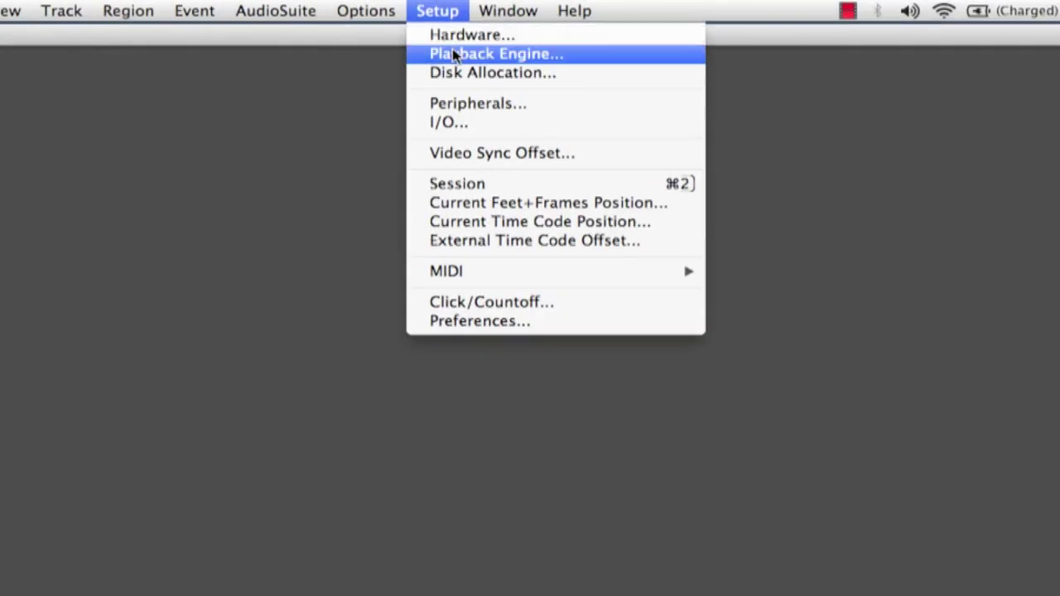
left_click(465, 49)
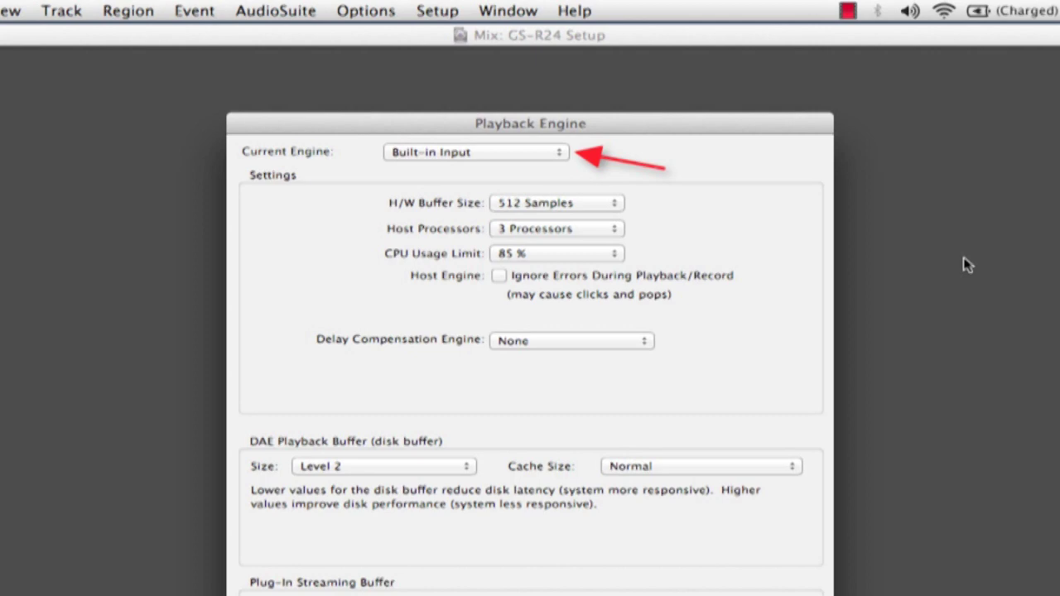
left_click(527, 157)
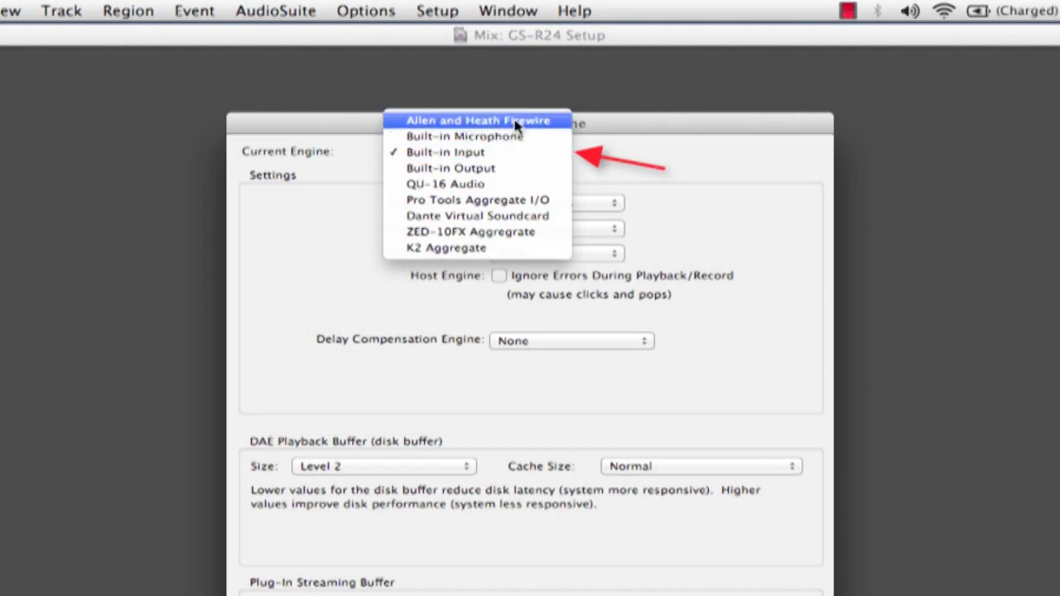
left_click(515, 124)
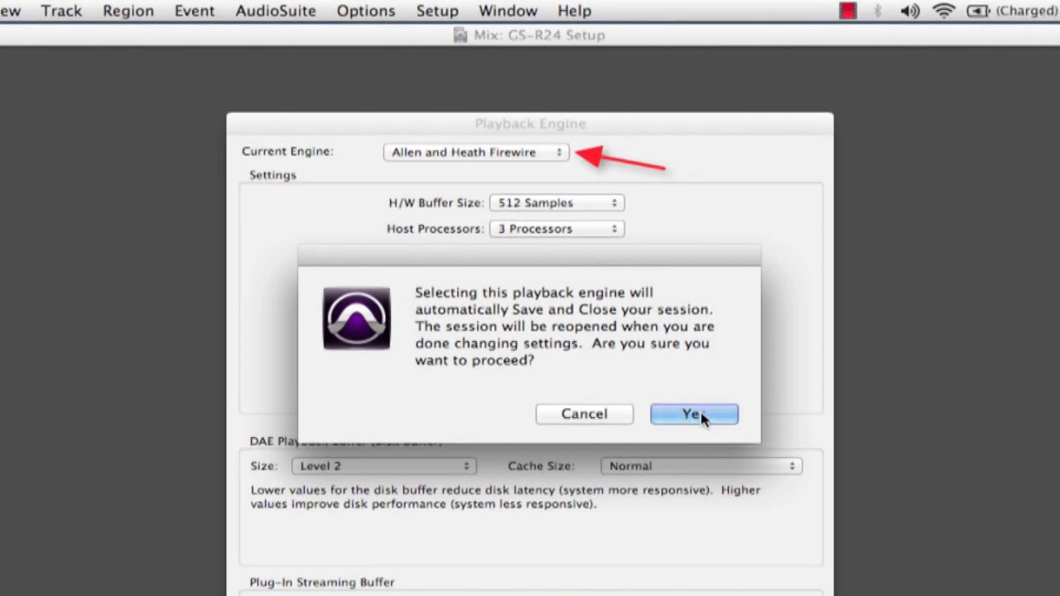
left_click(700, 416)
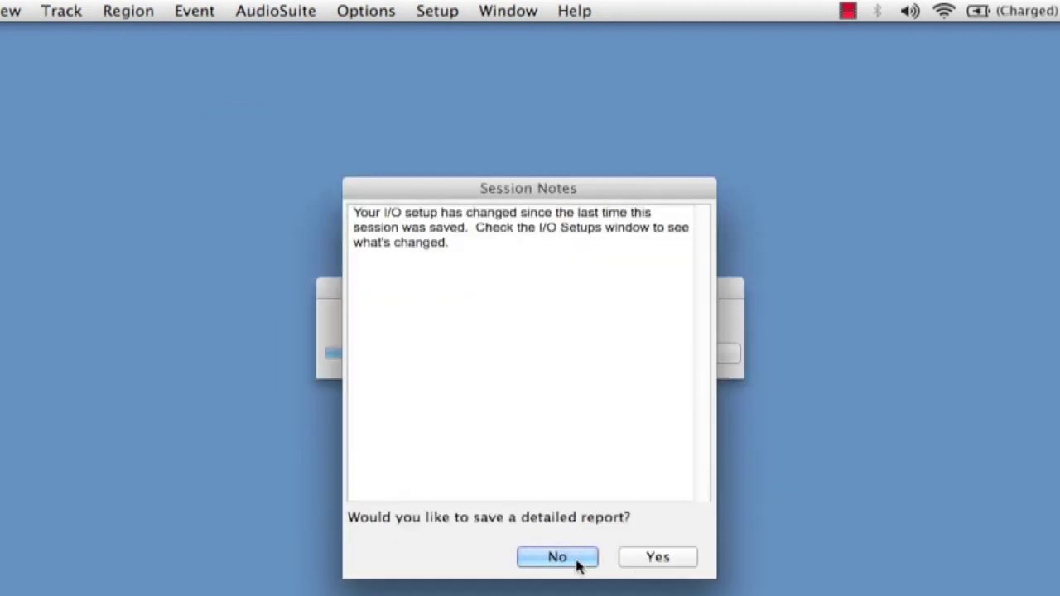
left_click(572, 561)
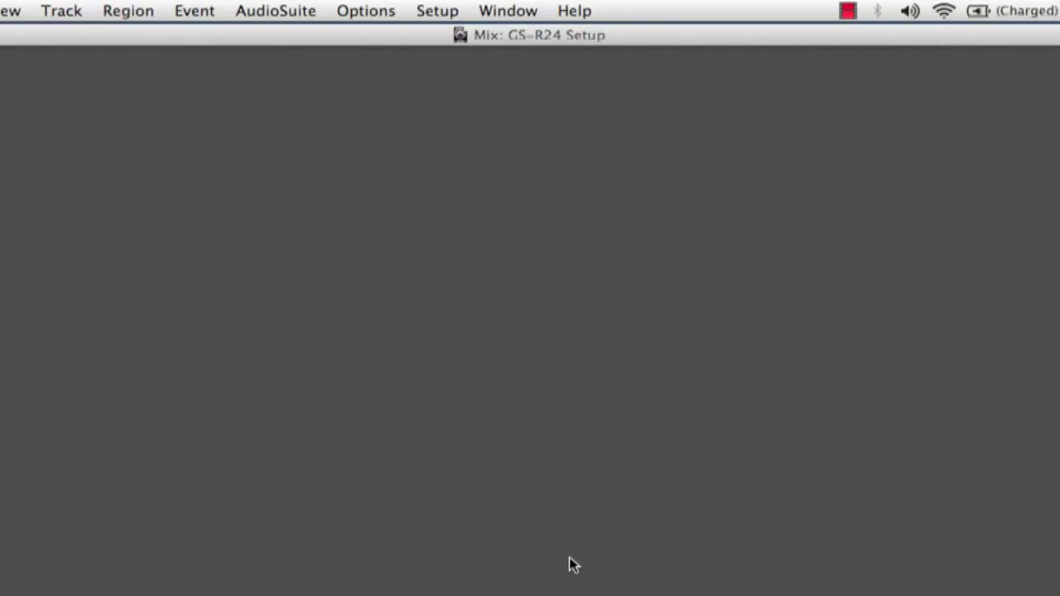
Reopen Playback Engine and confirm the Allen and Heath Firewire engine with OK.
left_click(508, 11)
left_click(446, 54)
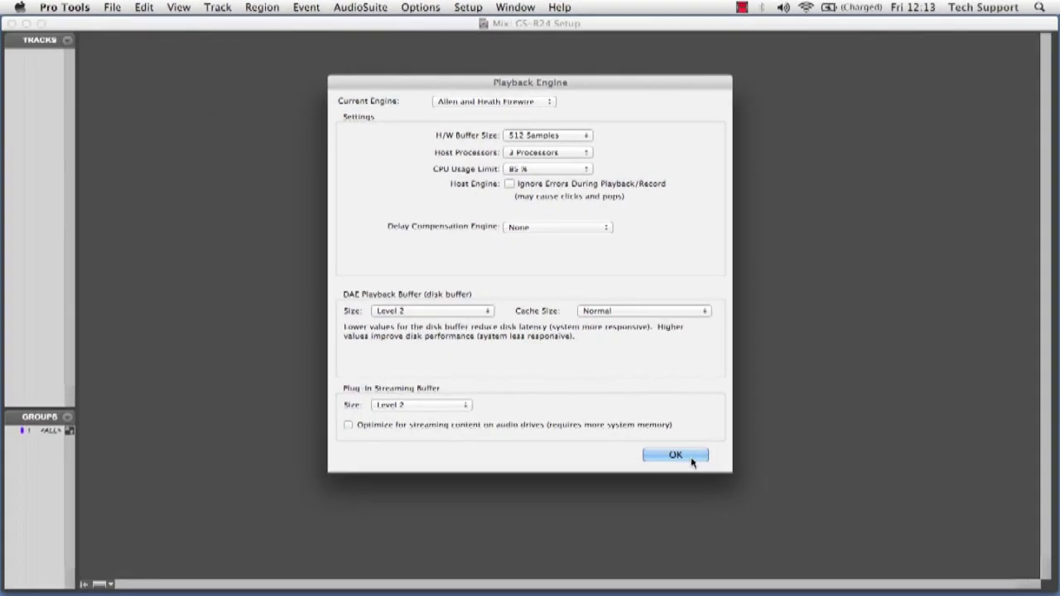
left_click(763, 595)
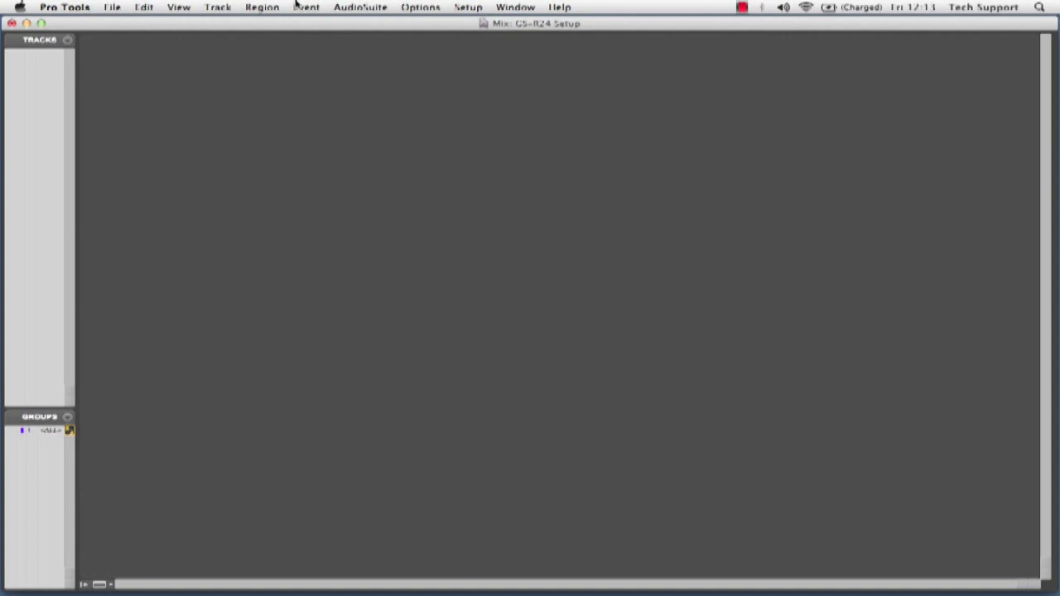
Create one new mono audio track via Track > New.
left_click(217, 8)
left_click(229, 24)
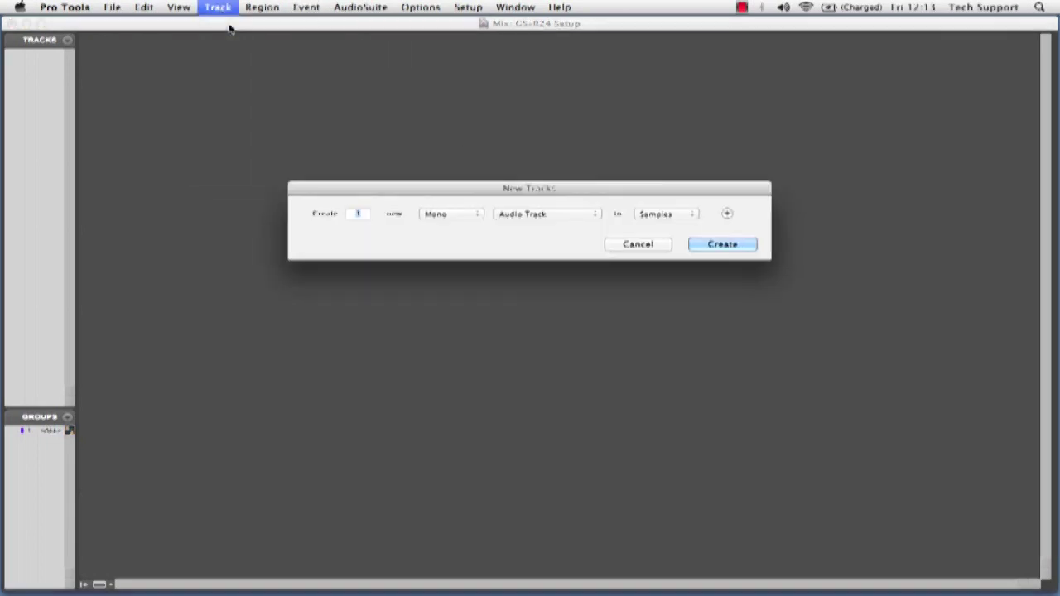
left_click(721, 243)
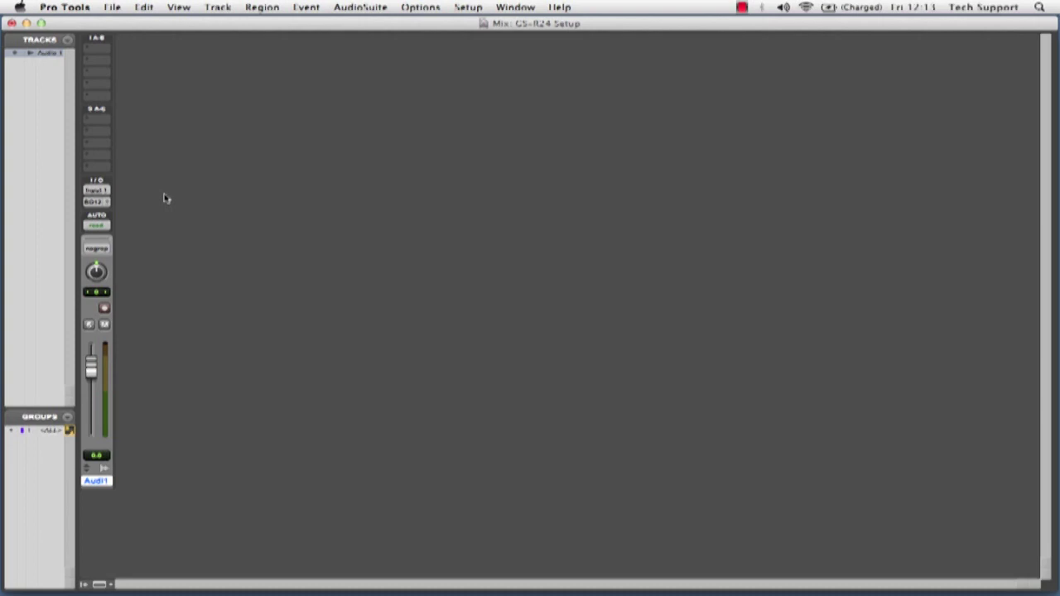
Inspect Audio 1's input and output selector lists, closing both unchanged.
left_click(99, 191)
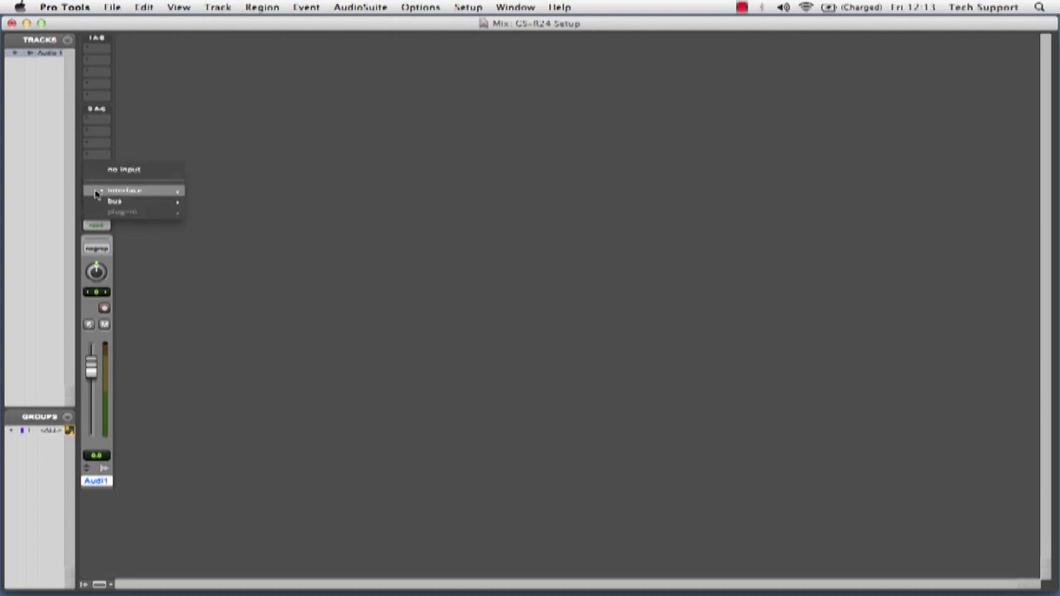
mouse_move(121, 193)
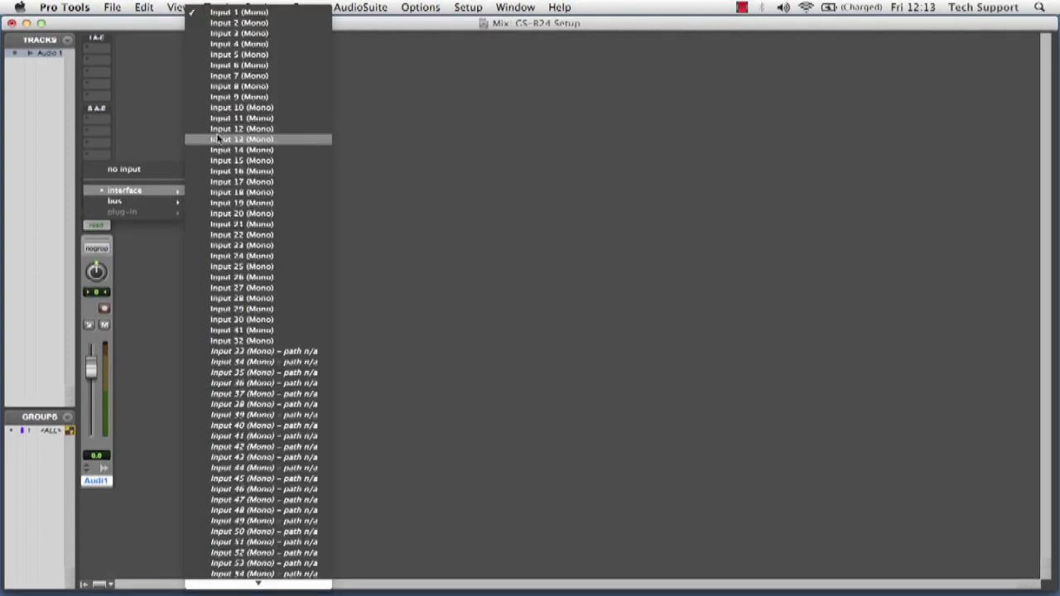
scroll(247, 287, "down", 5)
left_click(454, 235)
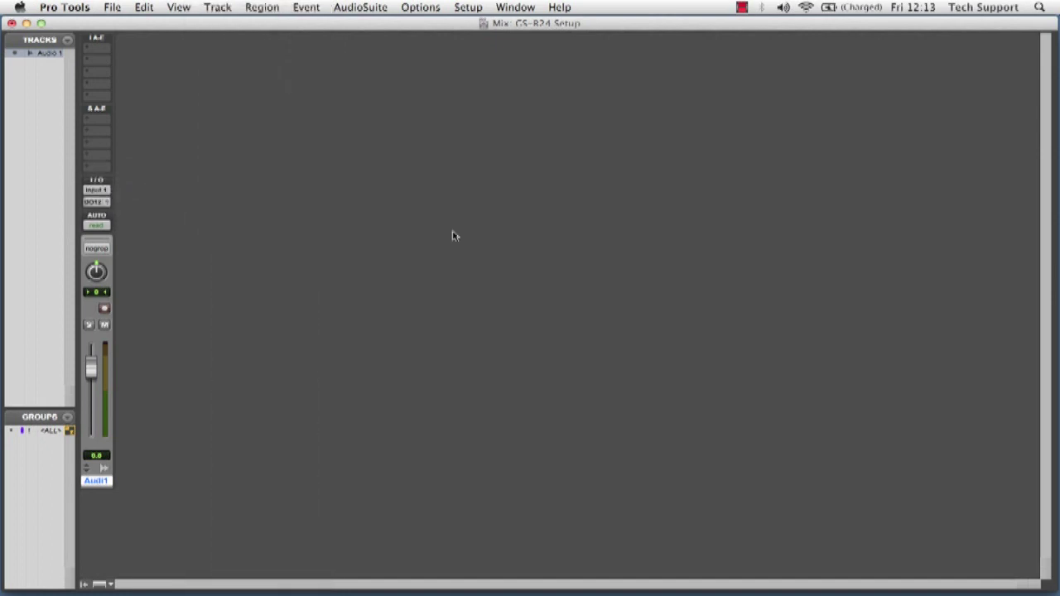
left_click(97, 204)
mouse_move(96, 205)
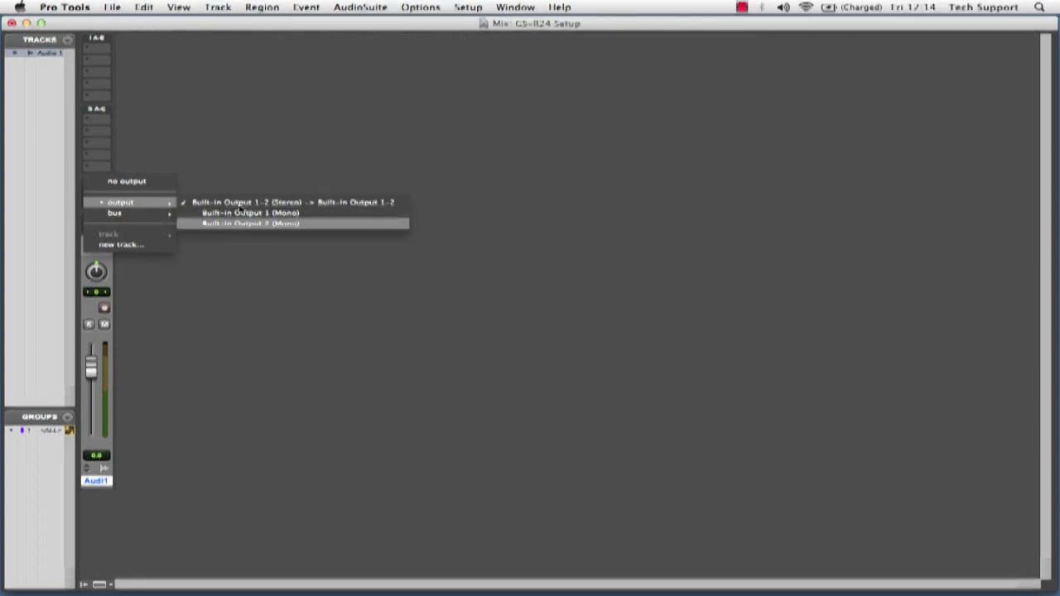
left_click(255, 289)
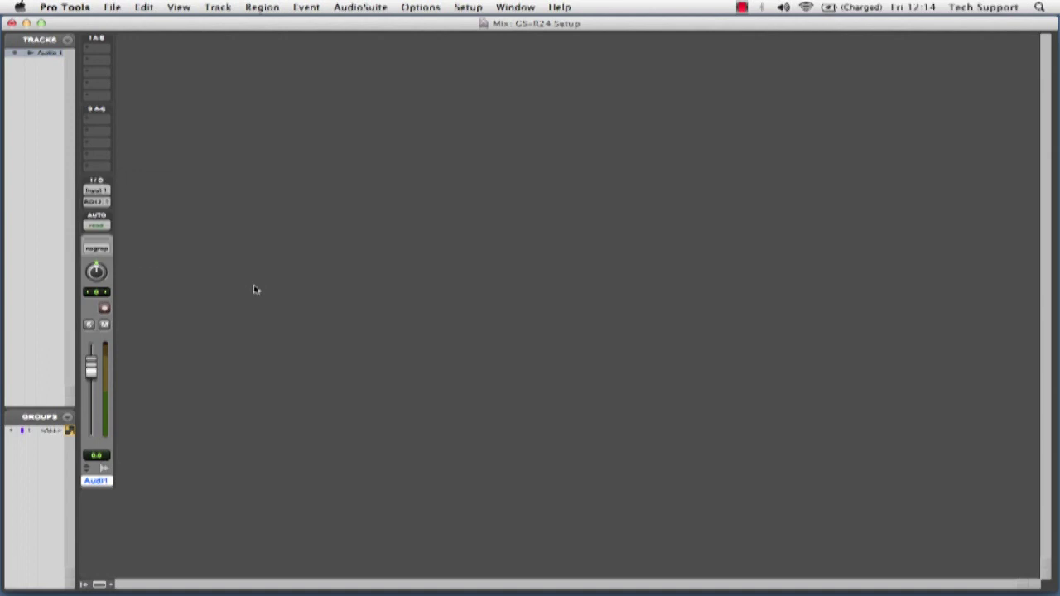
Select the Audio 1 track and delete it with Track > Delete.
left_click(96, 483)
left_click(212, 7)
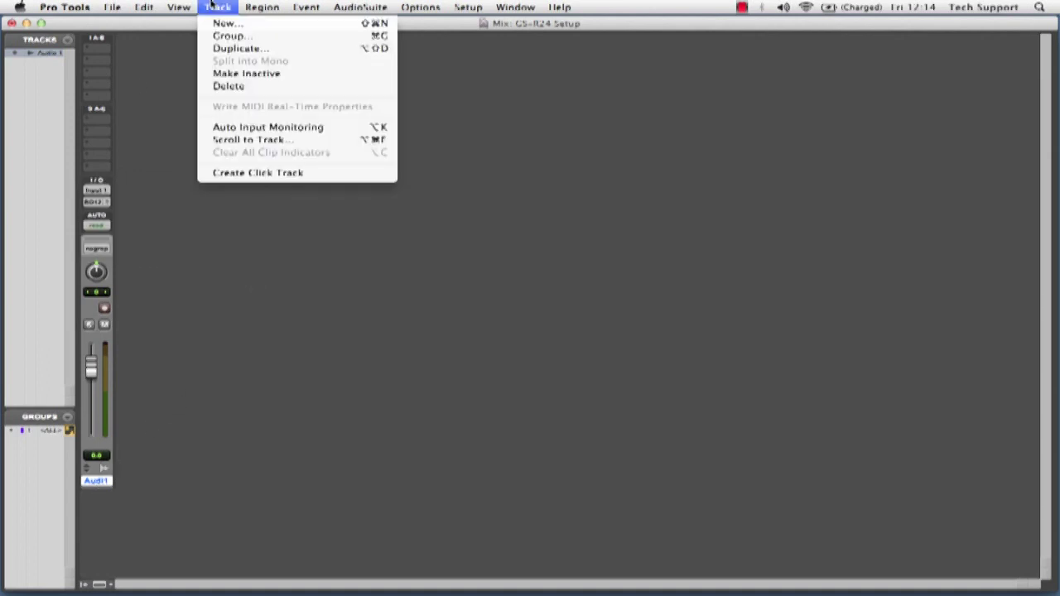
left_click(229, 86)
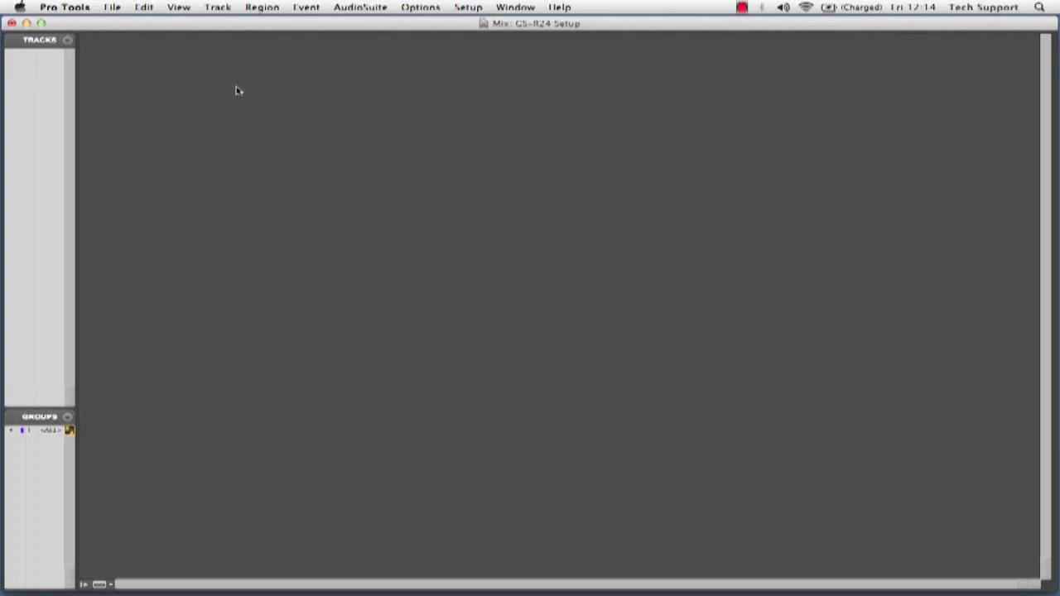
left_click(462, 6)
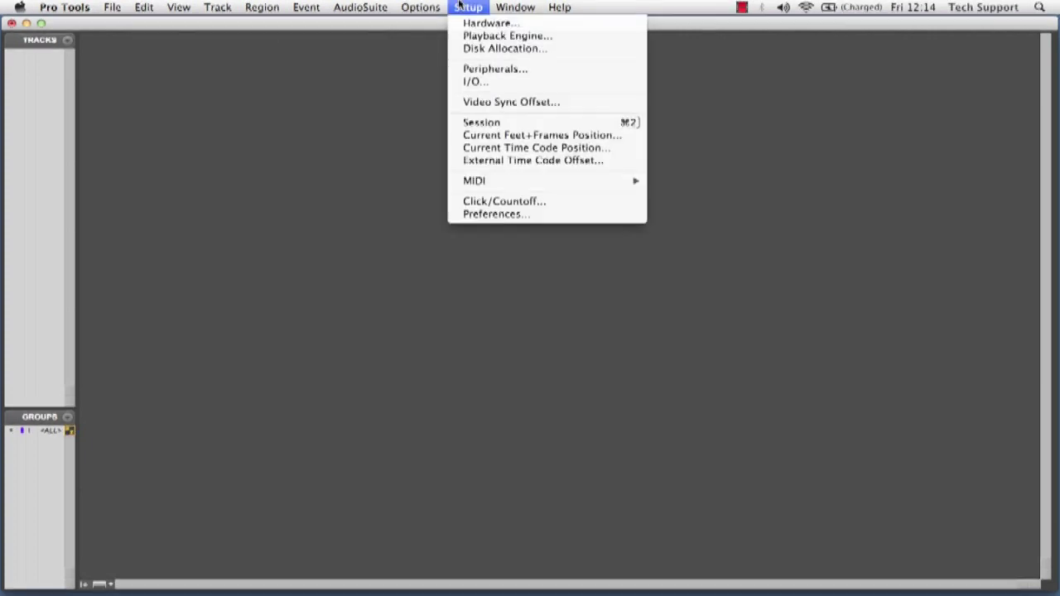
In I/O Setup, restore defaults on the Input, Output and Bus tabs and confirm with OK.
left_click(488, 82)
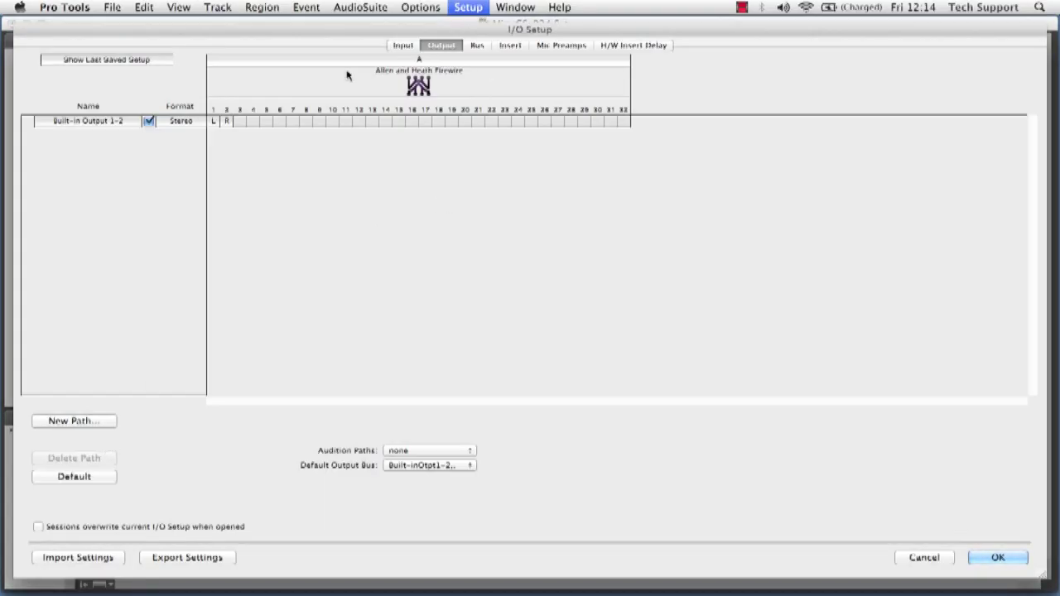
left_click(411, 48)
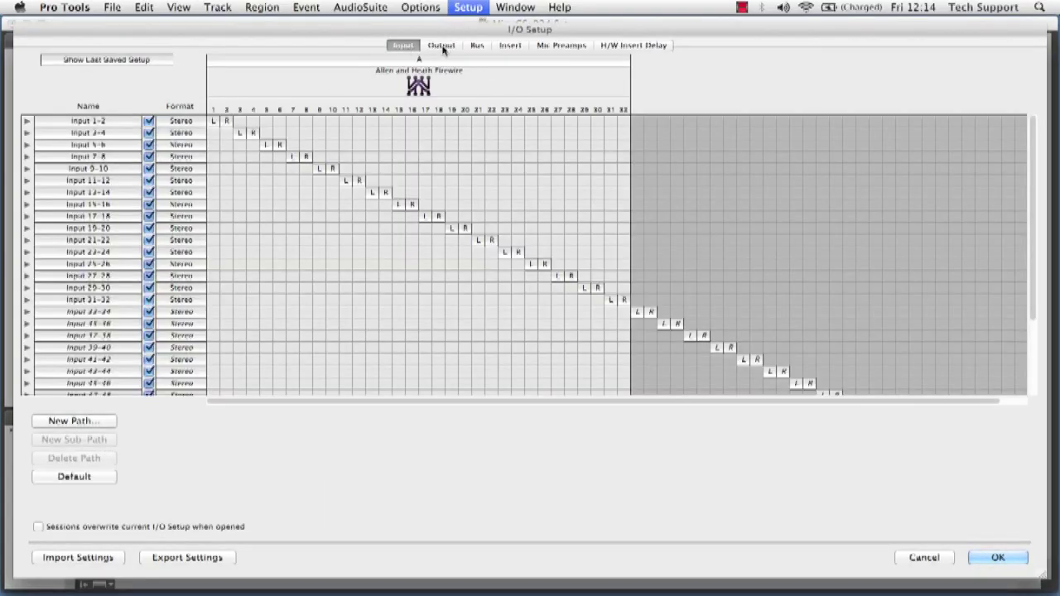
left_click(441, 46)
left_click(403, 44)
left_click(85, 477)
left_click(85, 477)
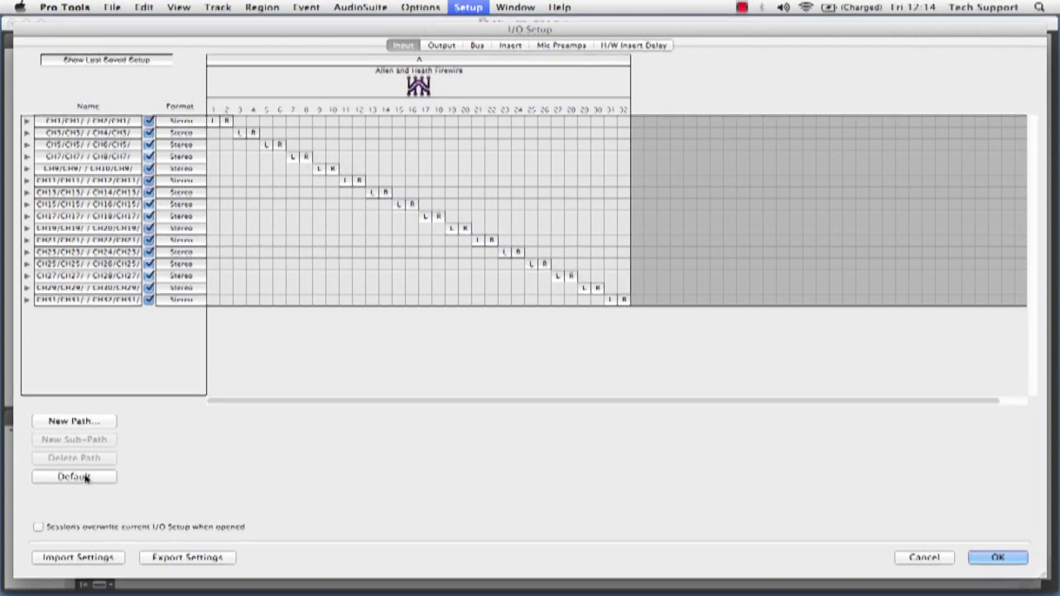
left_click(441, 46)
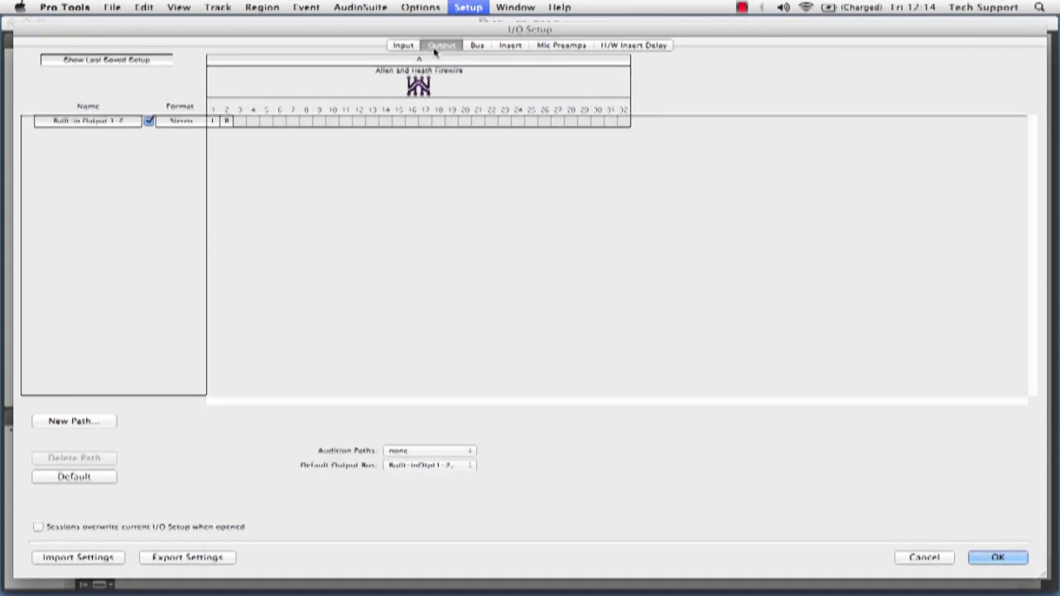
left_click(78, 477)
left_click(478, 46)
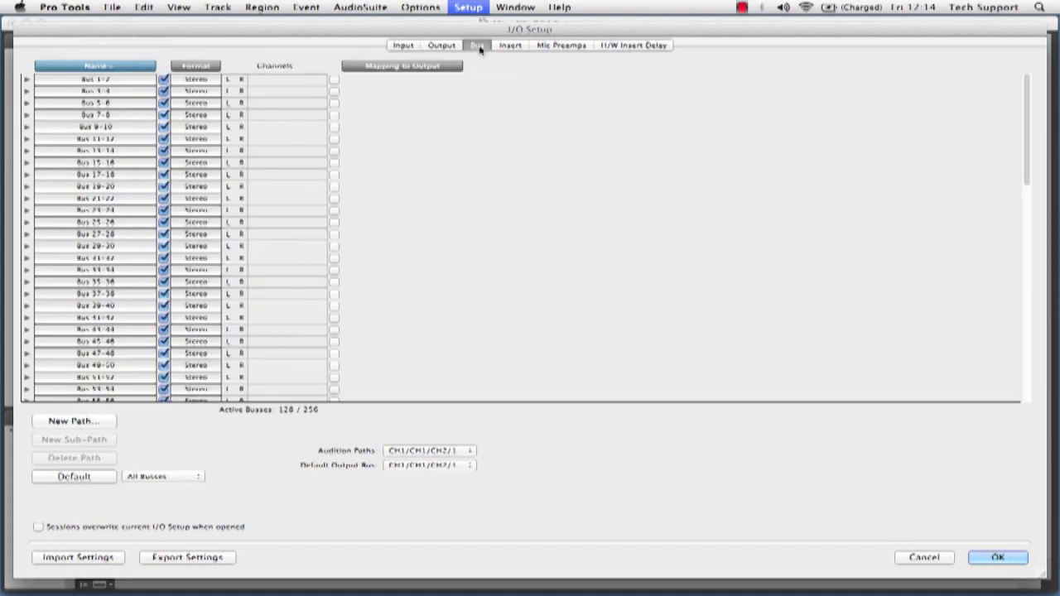
left_click(75, 477)
left_click(994, 558)
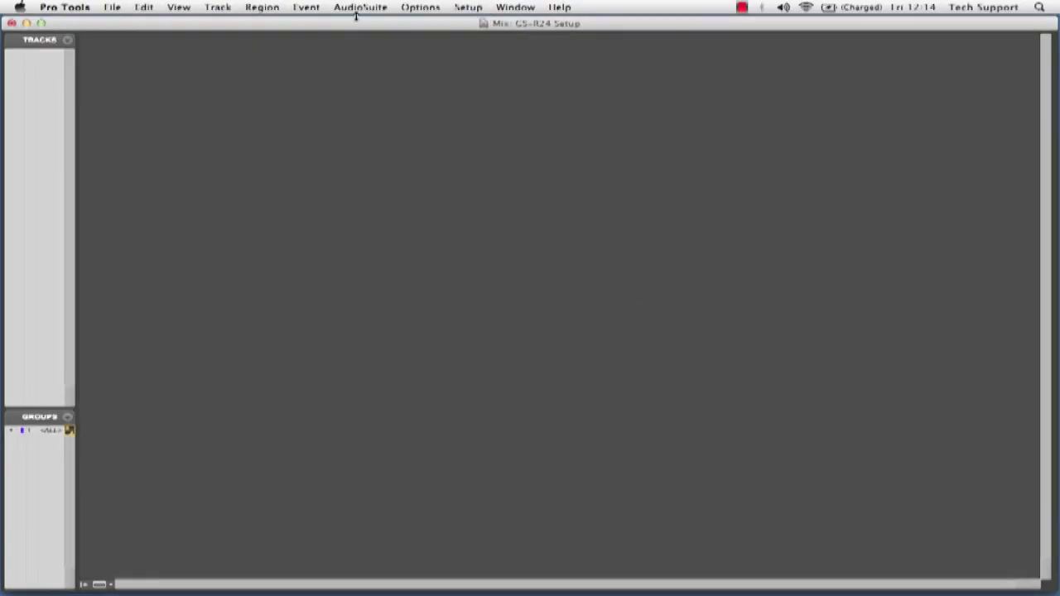
Create a new mono audio track, Audio 1.
left_click(214, 7)
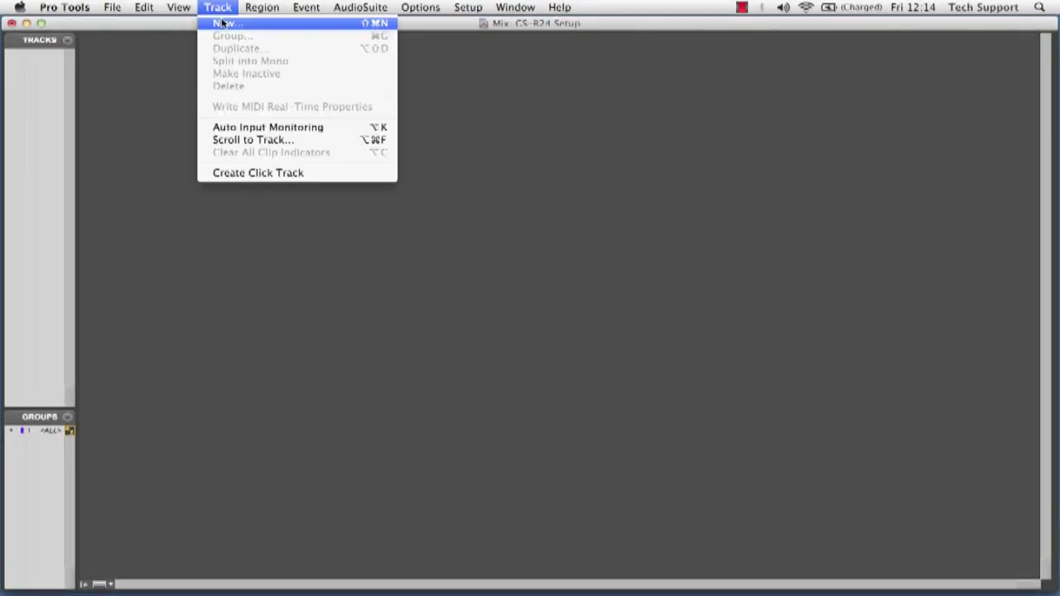
left_click(224, 23)
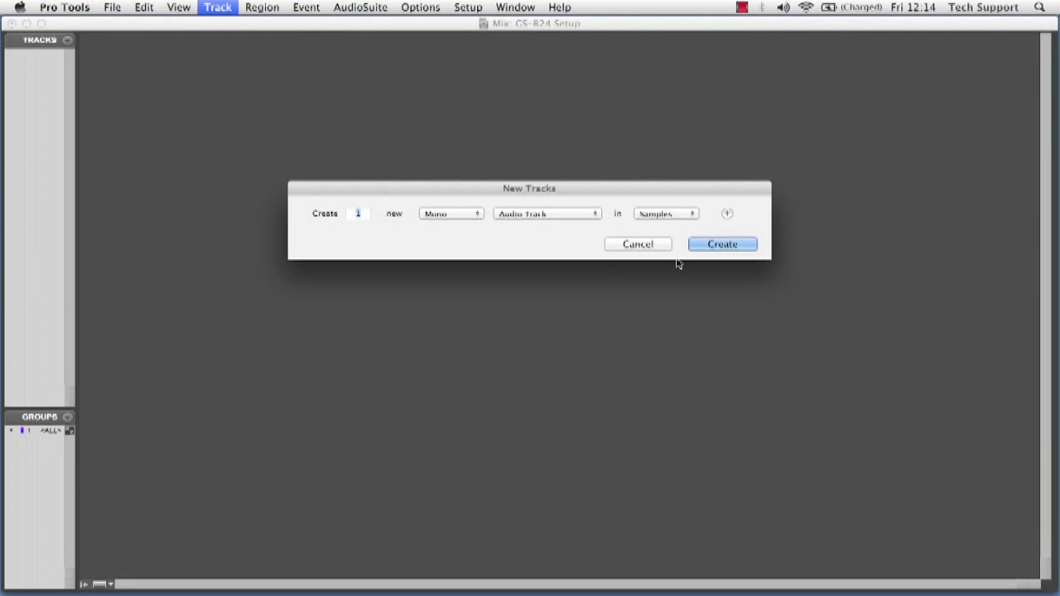
left_click(707, 246)
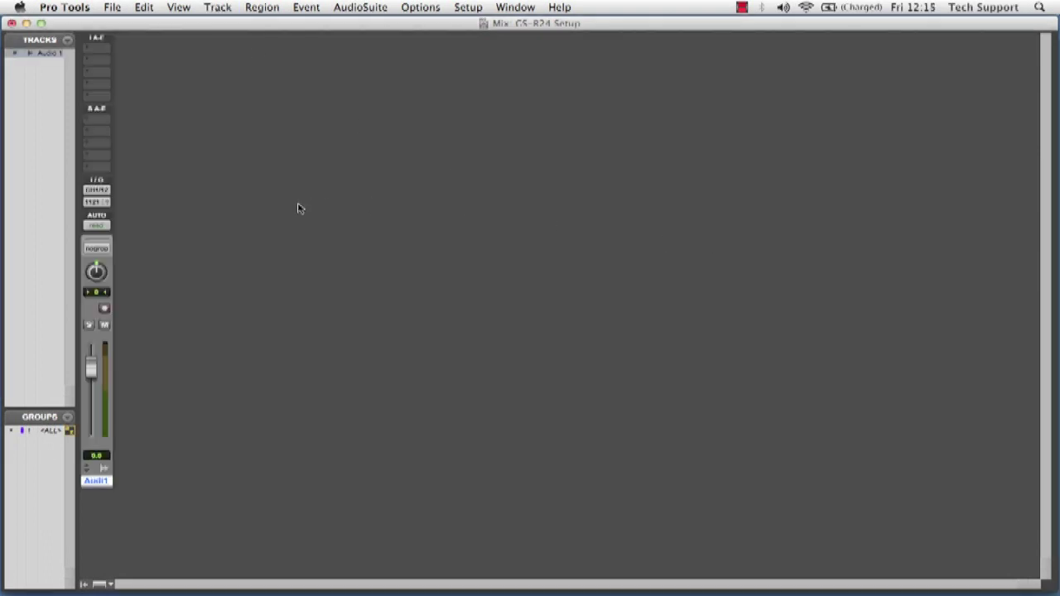
Check Audio 1's input (CH1/2) and output lists, closing both unchanged.
left_click(100, 193)
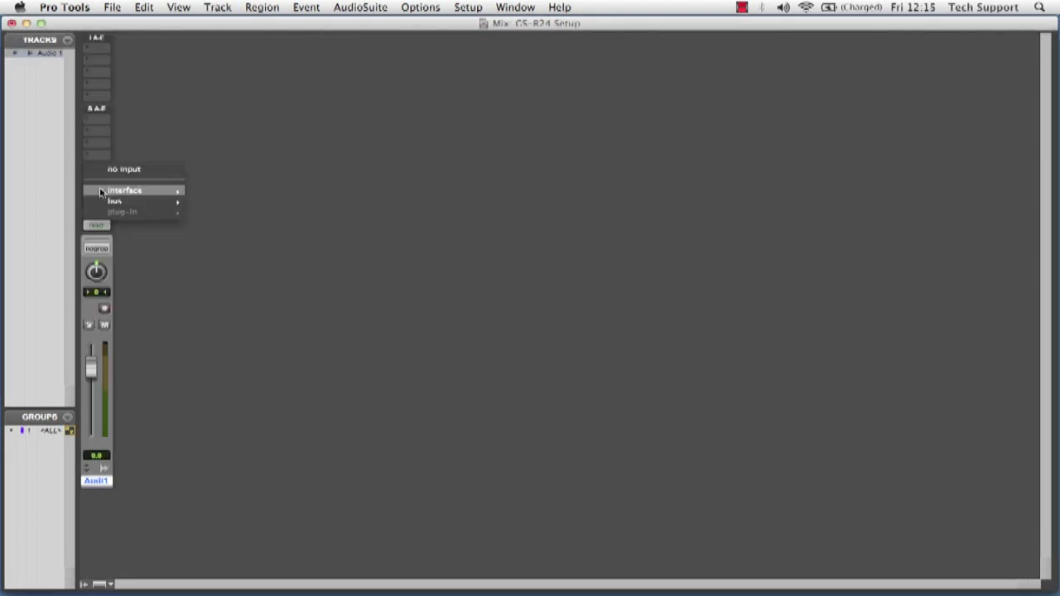
mouse_move(130, 191)
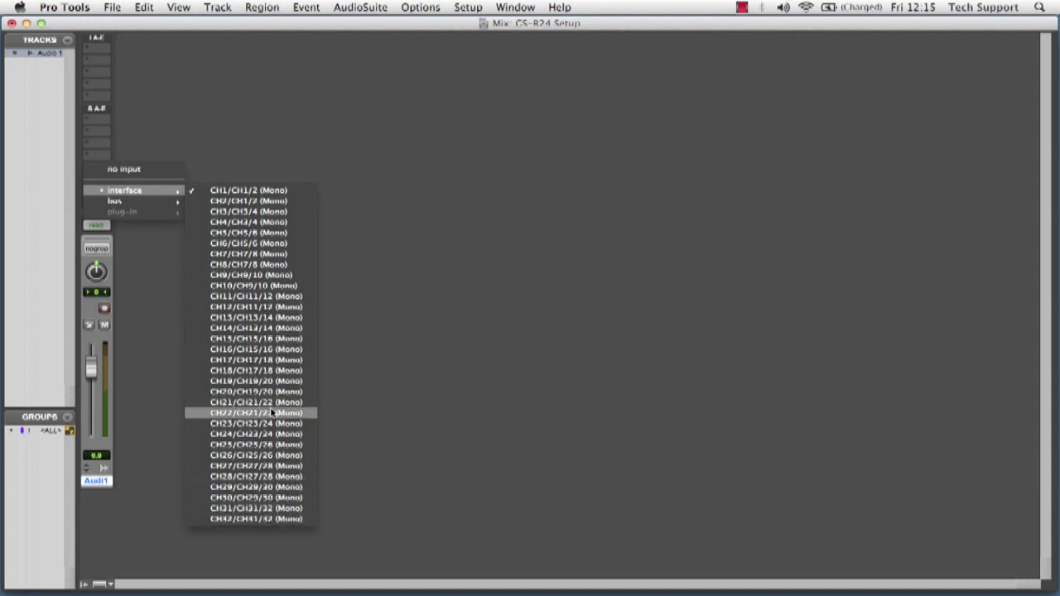
left_click(415, 410)
left_click(91, 204)
mouse_move(118, 204)
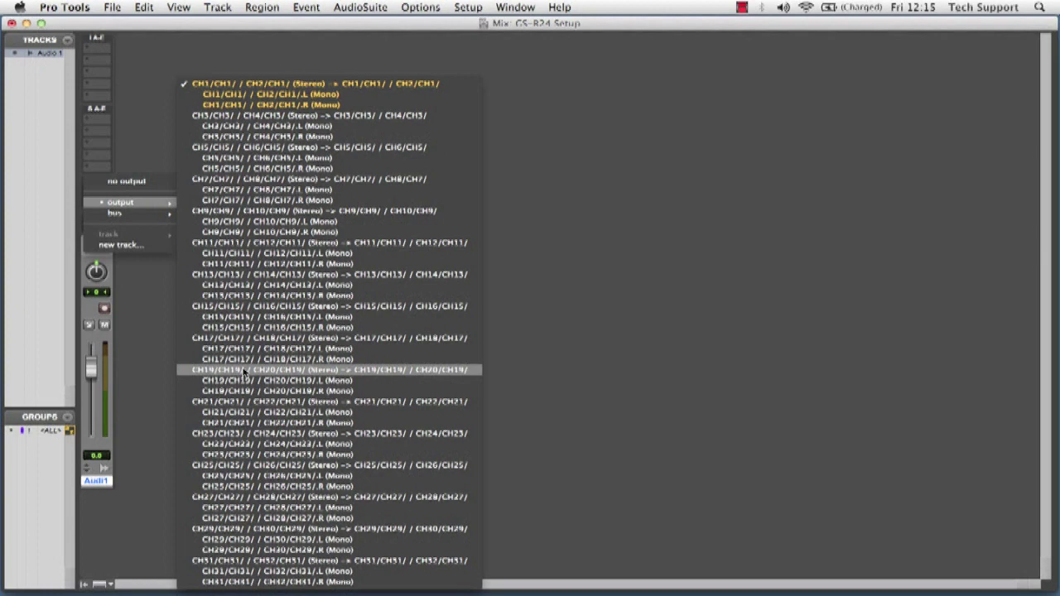
left_click(510, 324)
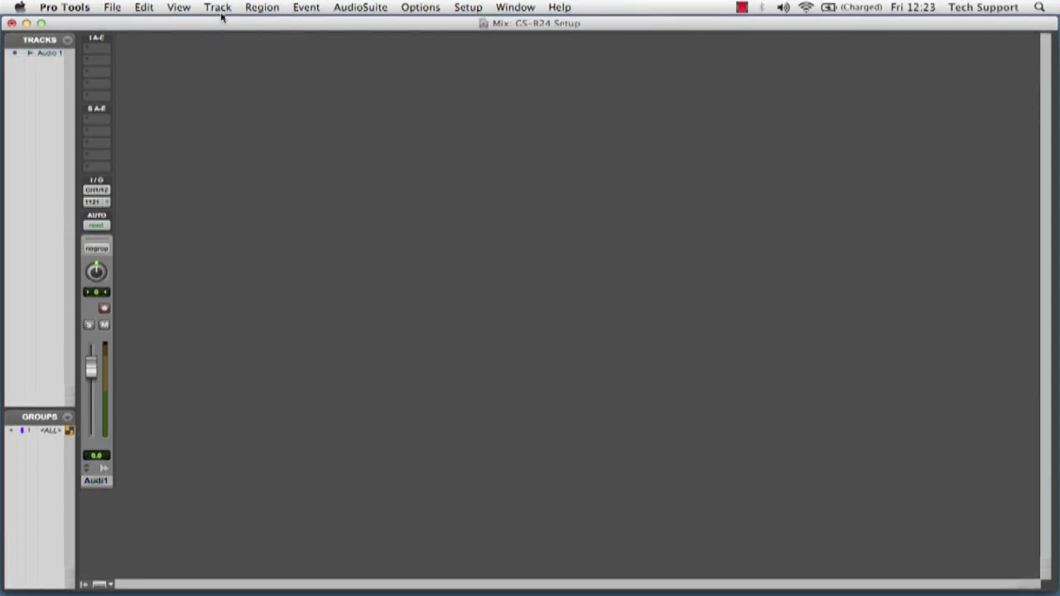
Create 23 new mono audio tracks, bringing the session to Audio 1 through Audio 24.
left_click(216, 8)
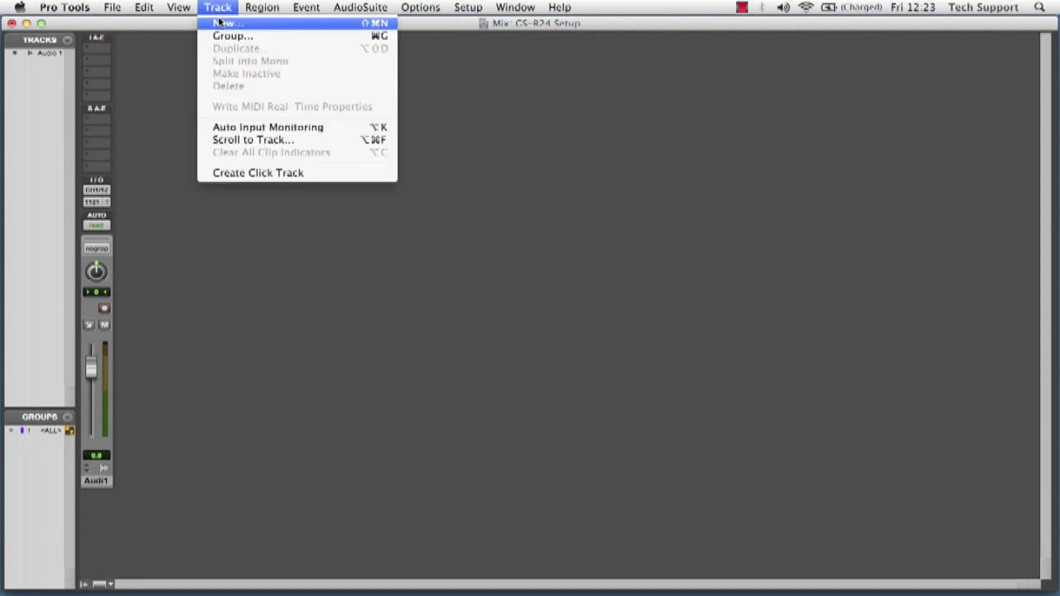
left_click(220, 24)
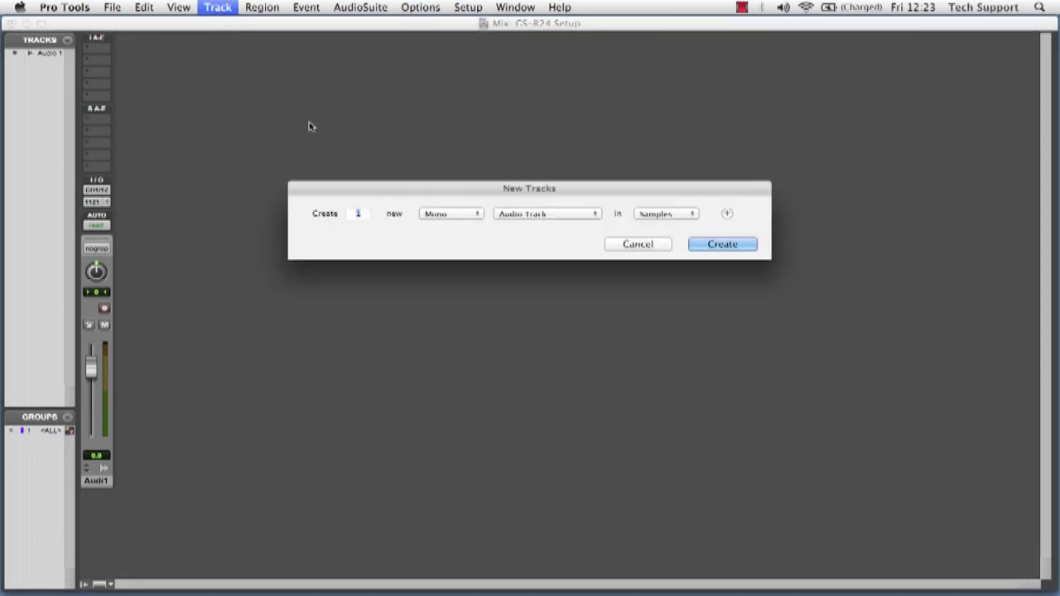
type("23")
left_click(719, 244)
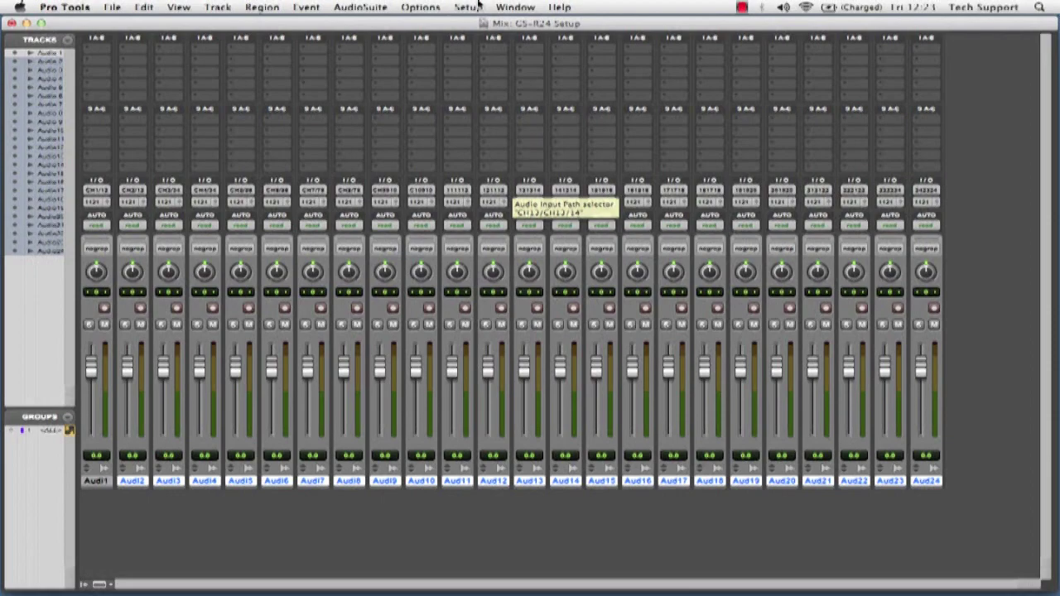
left_click(471, 7)
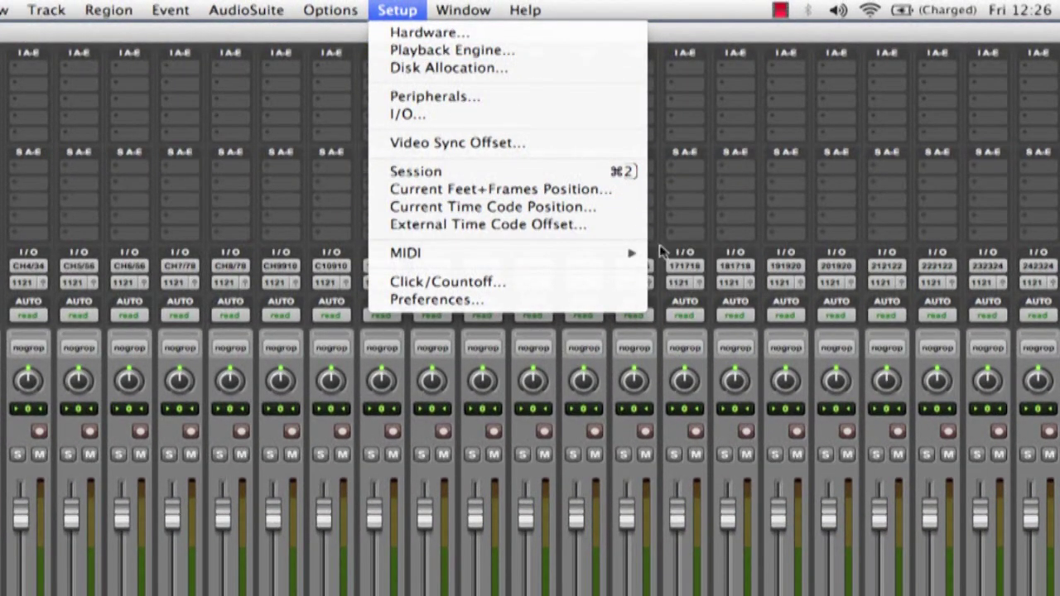
Tick Allen and Heath Firewire Ports 1, 2 and 3 in MIDI Input Devices and confirm.
mouse_move(637, 253)
left_click(689, 308)
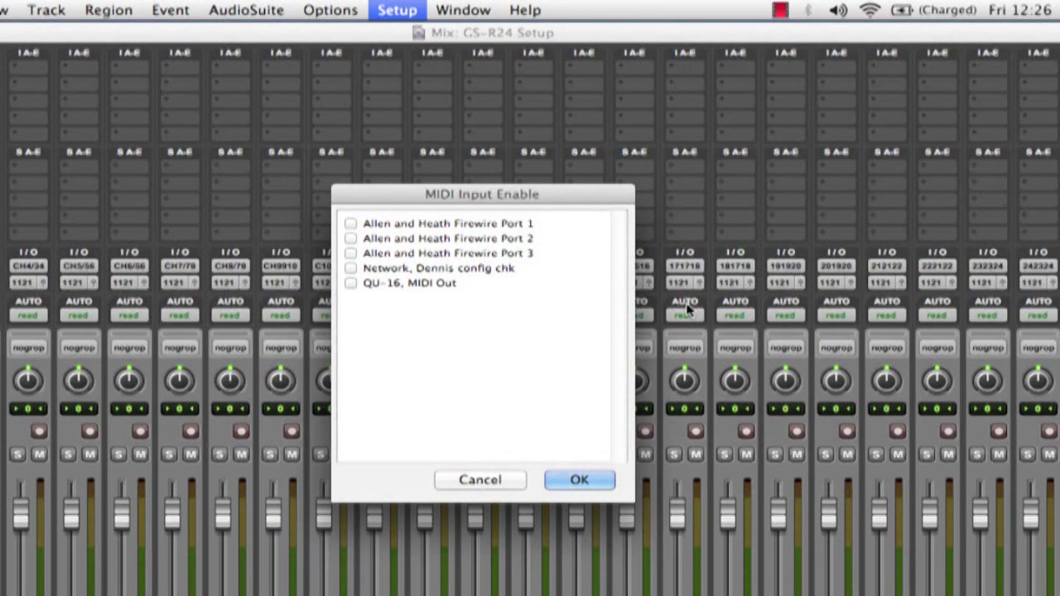
left_click(351, 223)
left_click(352, 238)
left_click(351, 253)
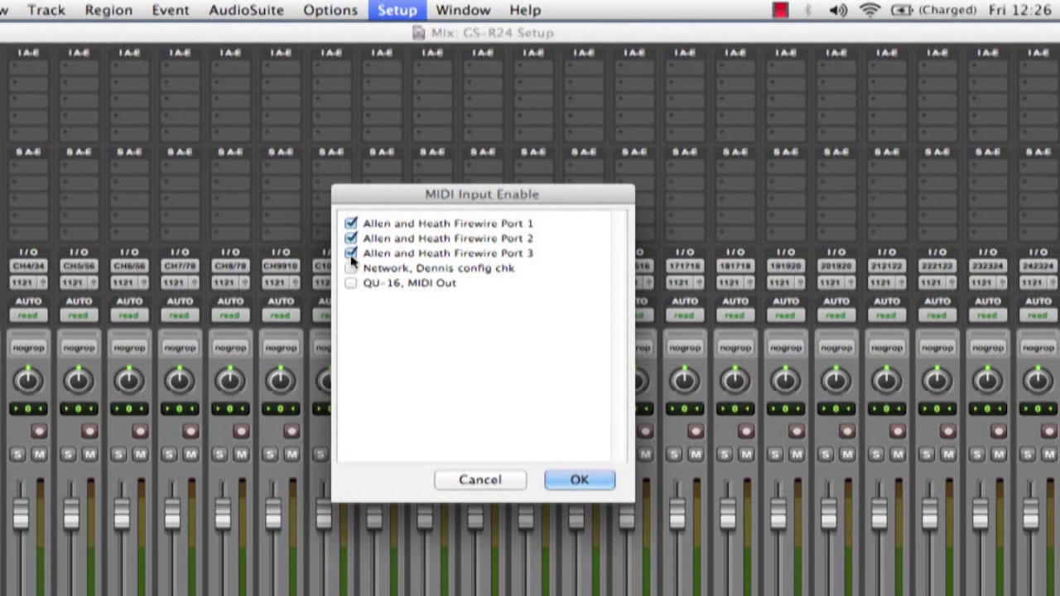
left_click(578, 481)
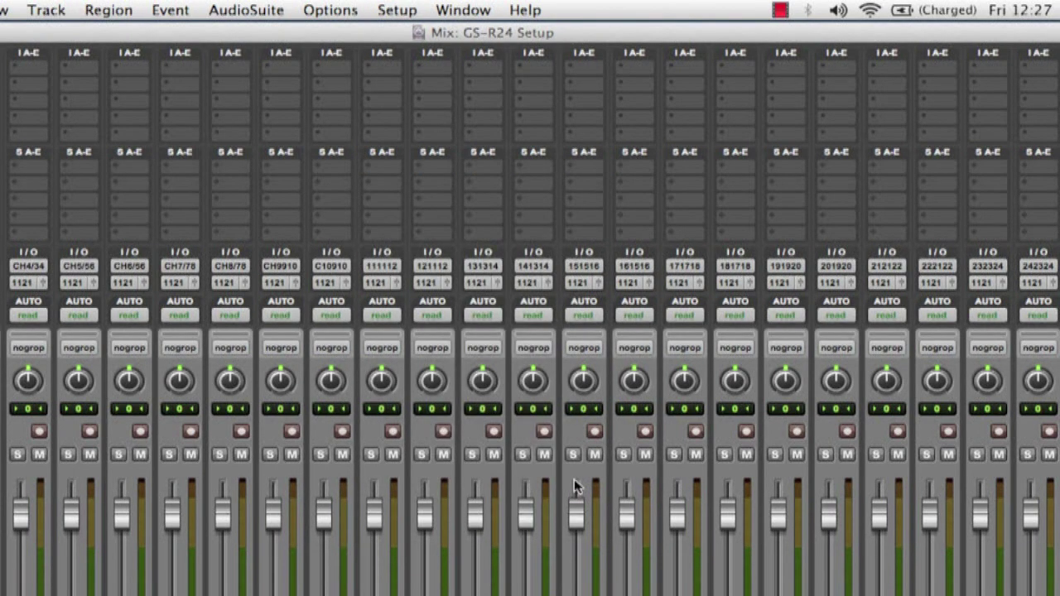
In Peripherals > MIDI Controllers, make controller #1 a HUI receiving from and sending to Firewire Port 1.
left_click(404, 10)
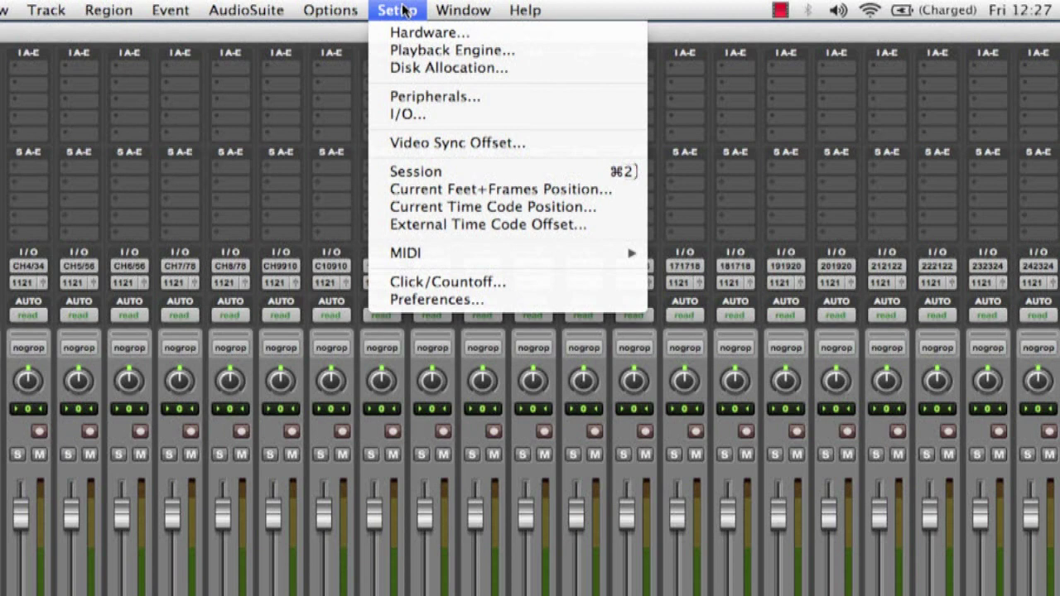
left_click(424, 97)
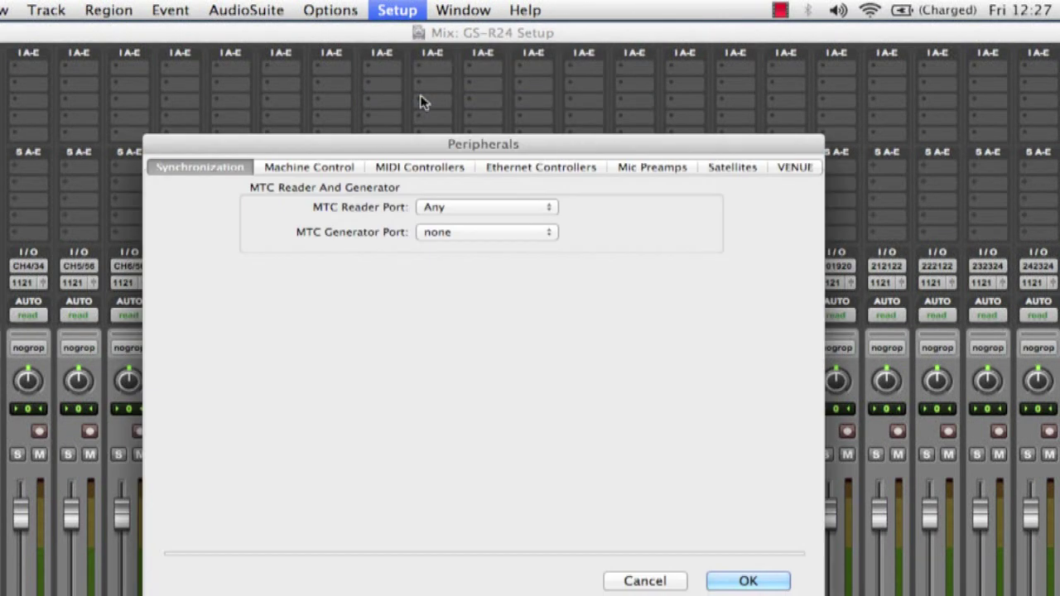
left_click(426, 167)
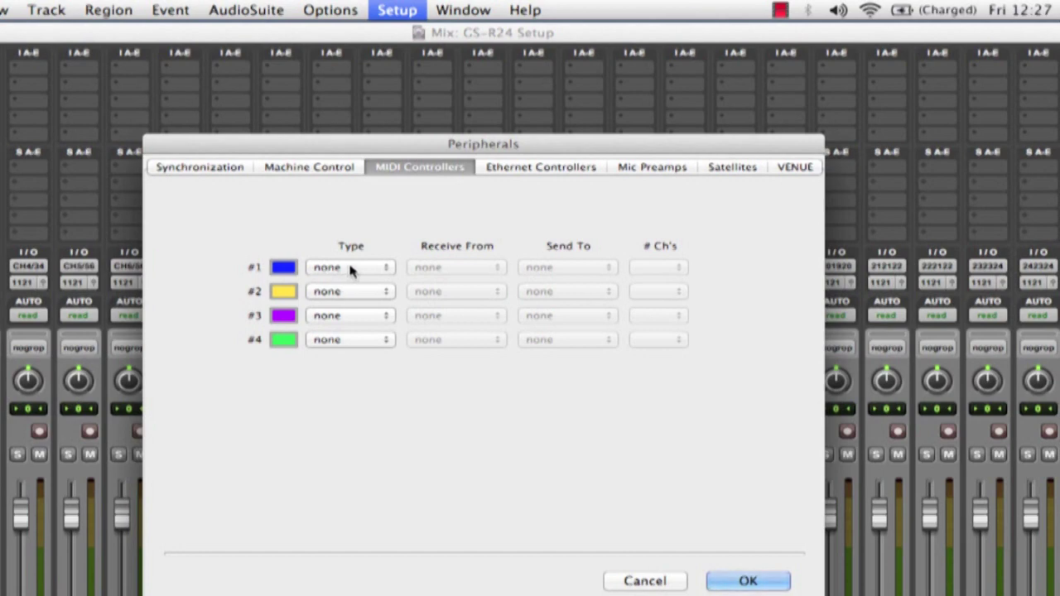
left_click(386, 269)
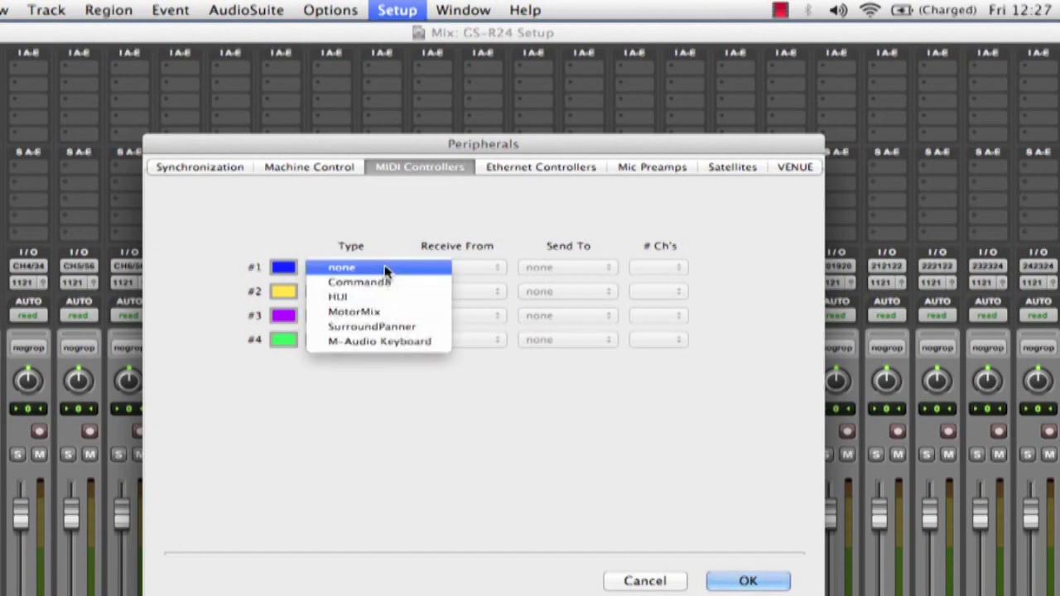
left_click(369, 297)
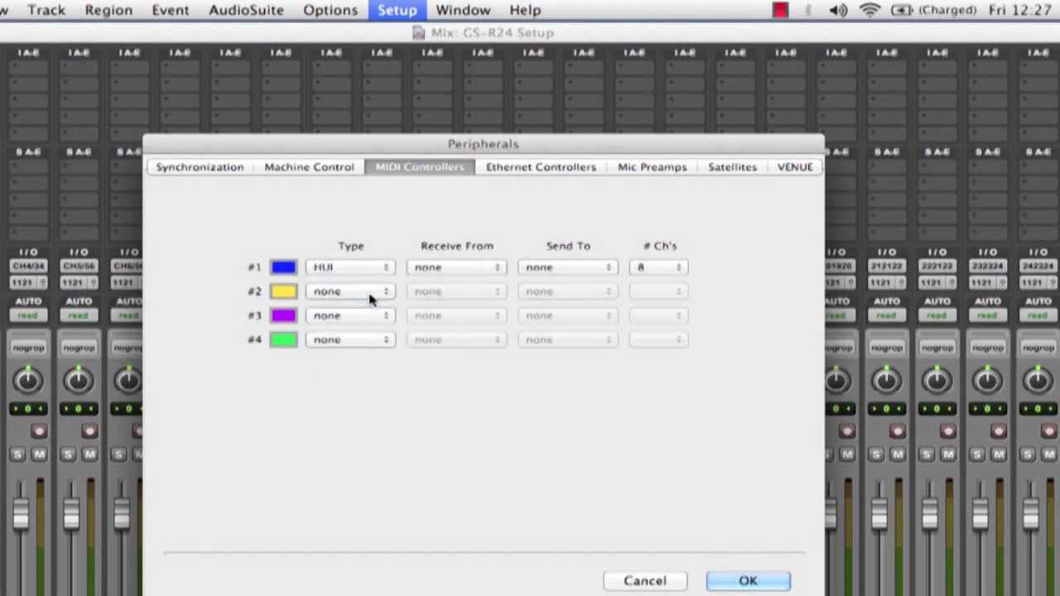
left_click(468, 269)
mouse_move(503, 292)
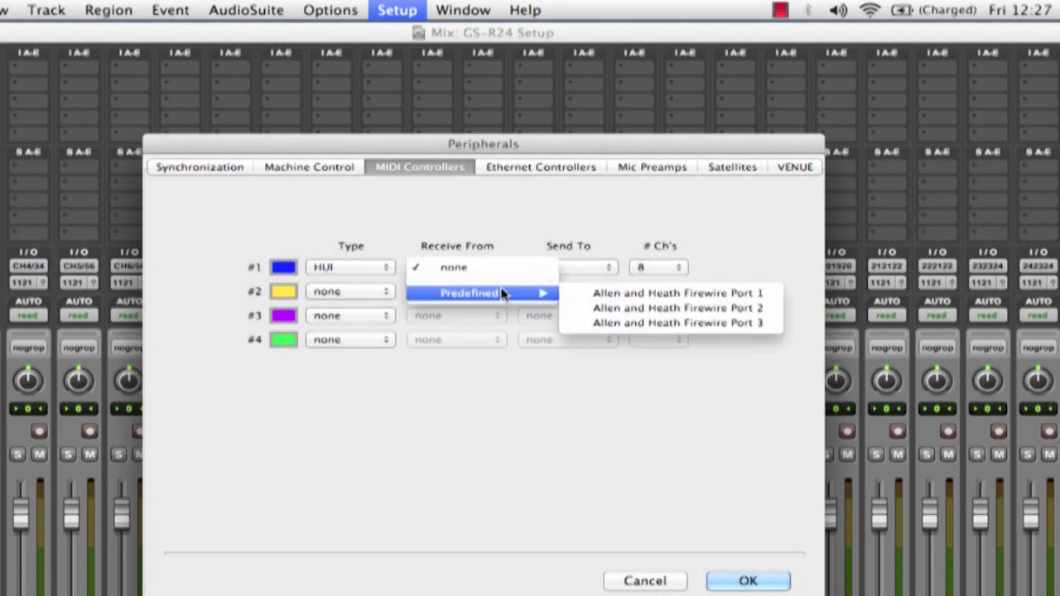
left_click(594, 295)
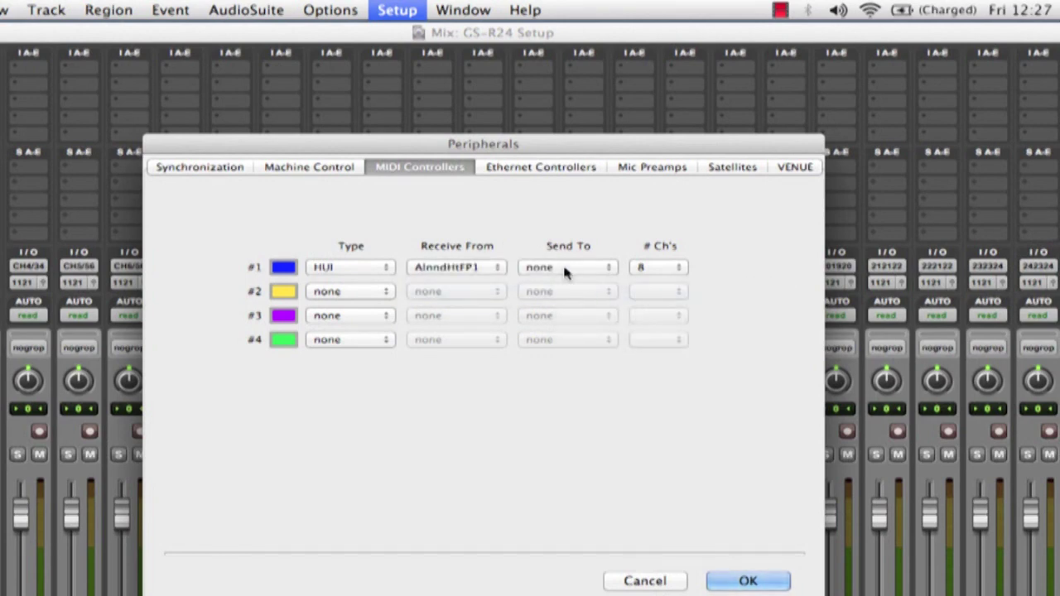
left_click(564, 271)
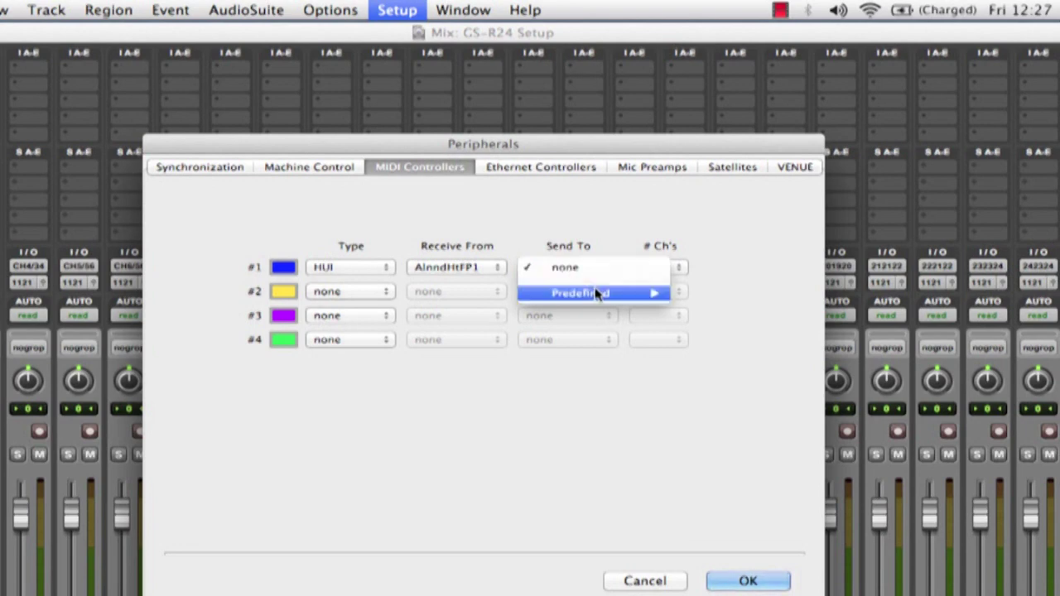
mouse_move(599, 293)
left_click(731, 299)
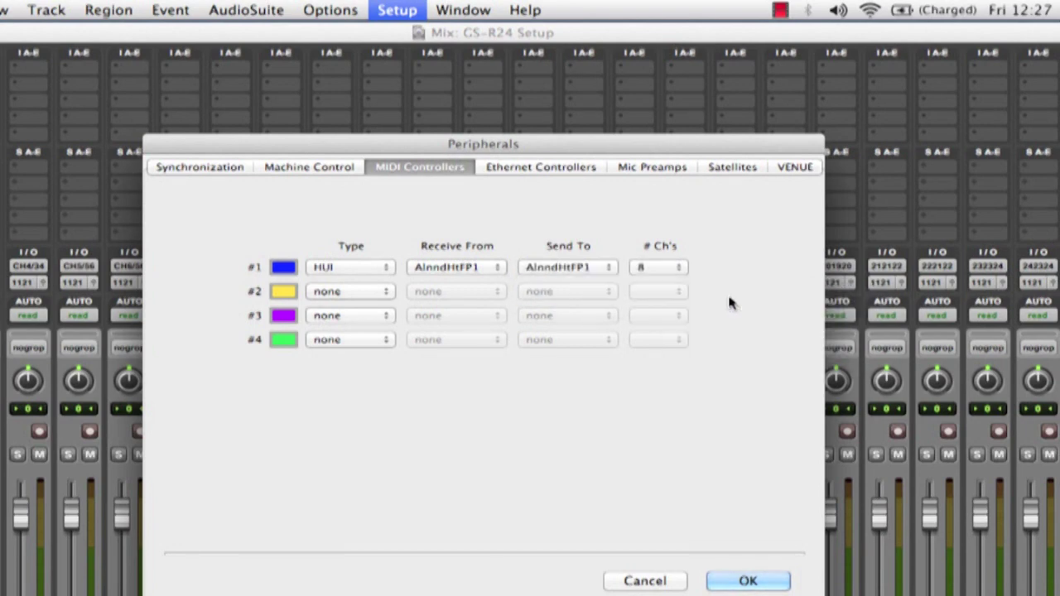
Make controller #2 a HUI receiving from and sending to Firewire Port 2.
left_click(366, 291)
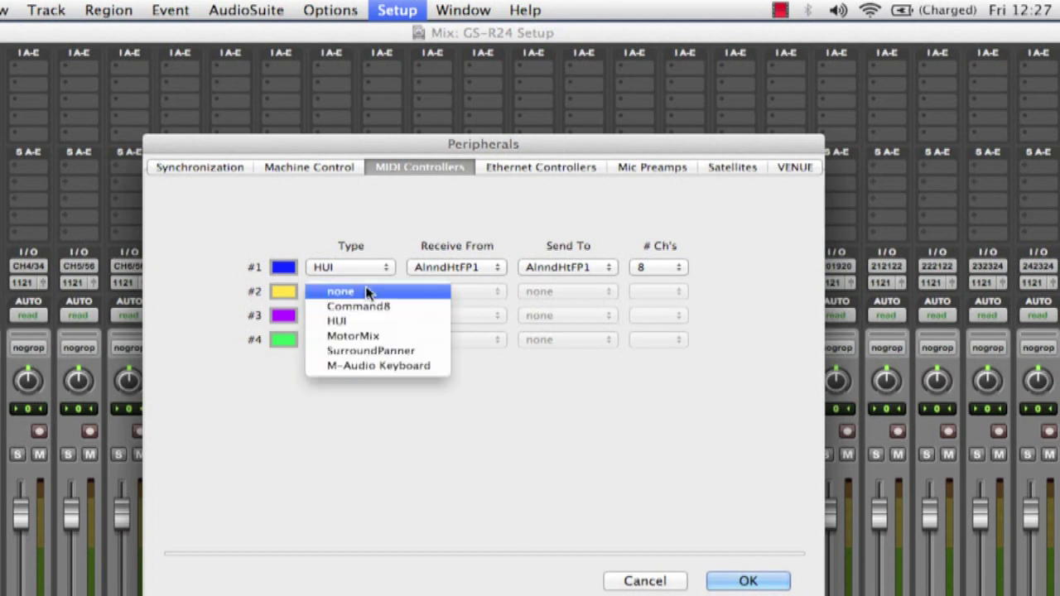
left_click(355, 318)
left_click(432, 294)
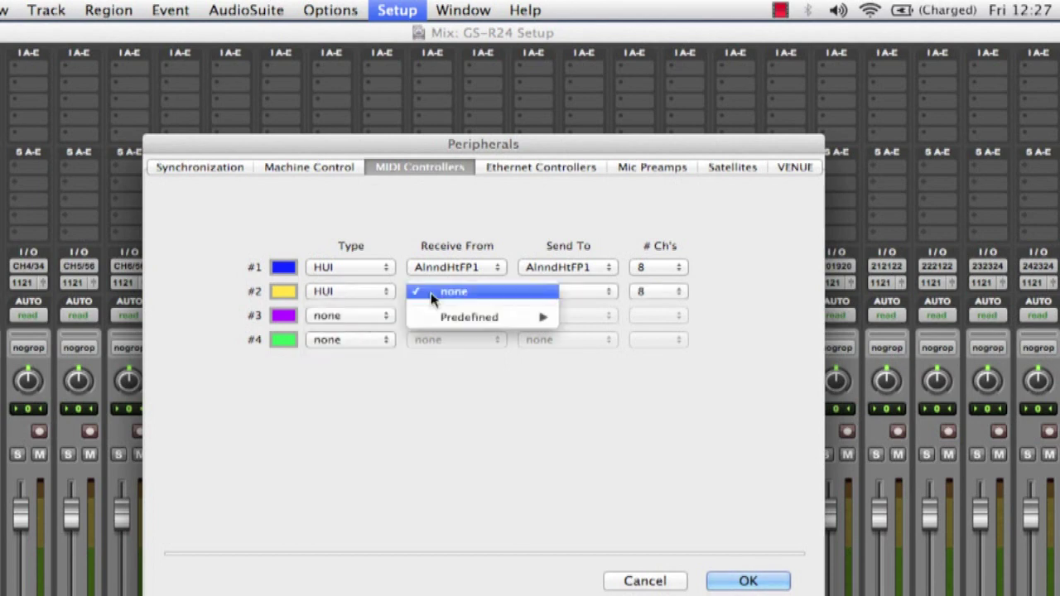
mouse_move(488, 322)
left_click(617, 332)
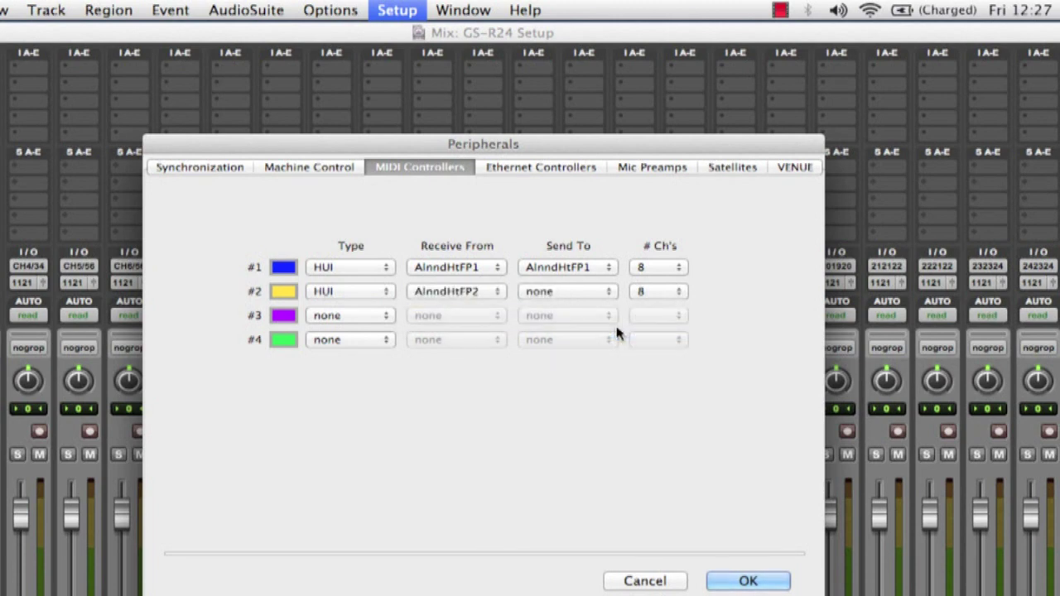
left_click(577, 294)
mouse_move(635, 317)
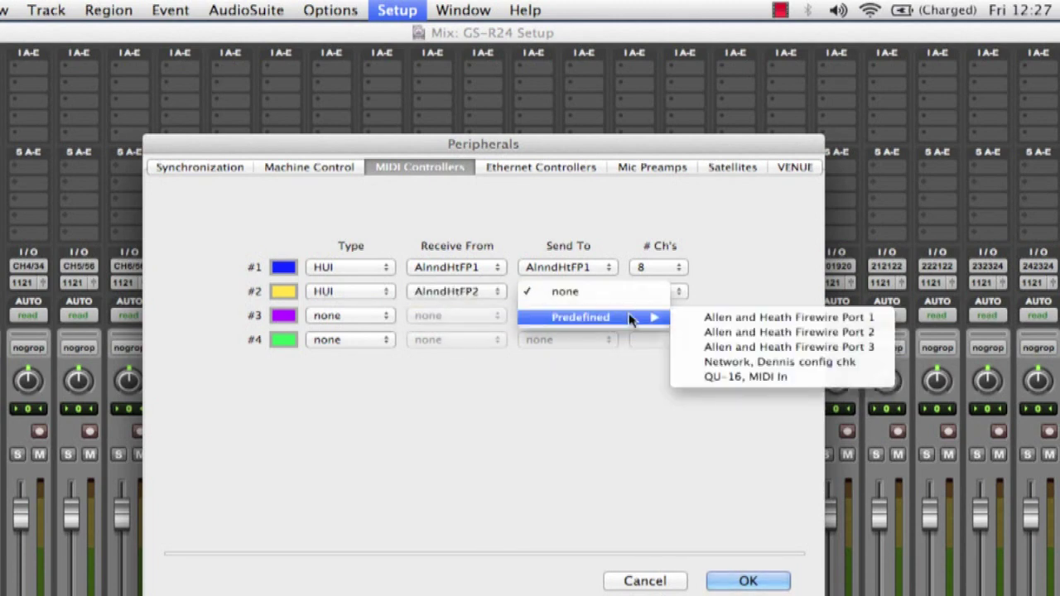
left_click(735, 333)
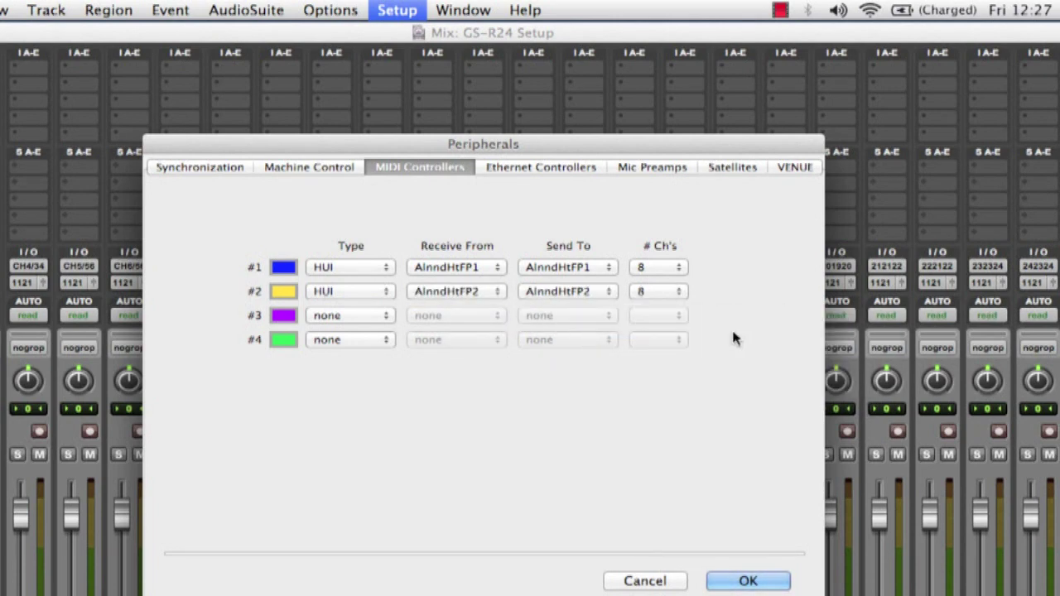
Make controller #3 a HUI on Firewire Port 3 and apply the Peripherals settings.
left_click(386, 316)
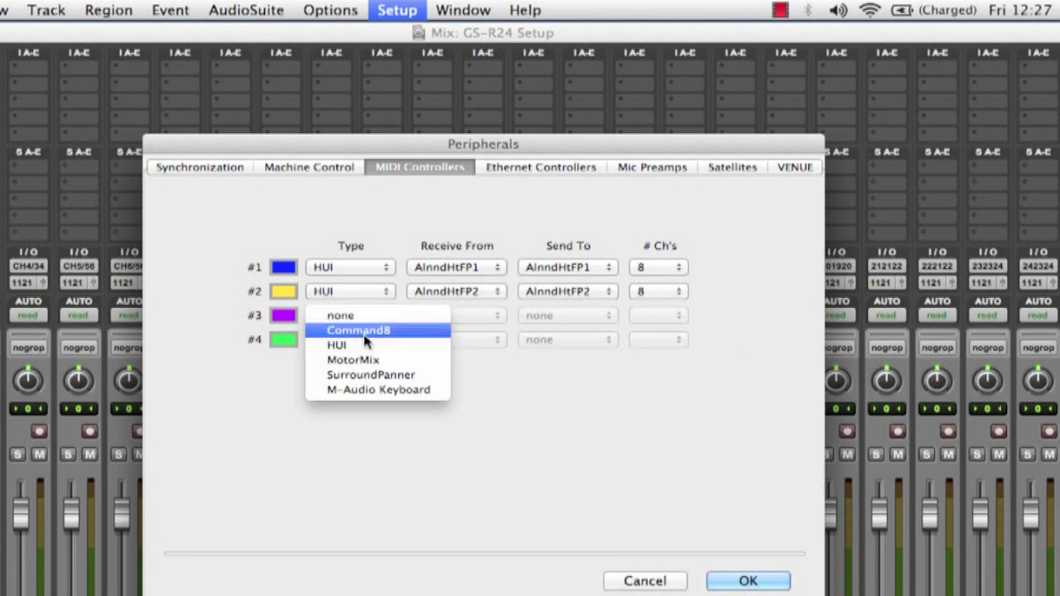
left_click(366, 345)
left_click(433, 321)
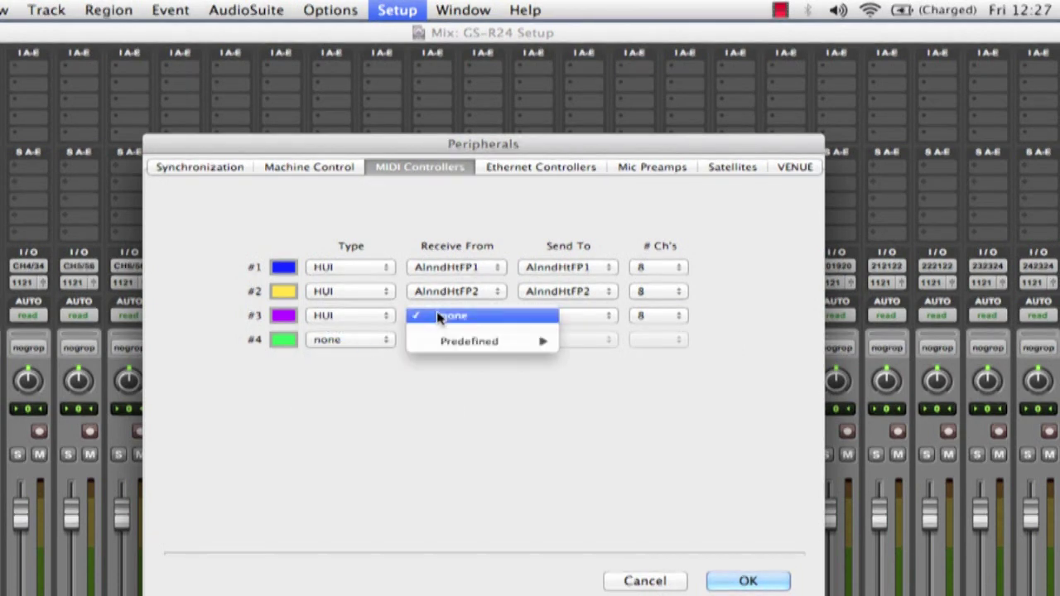
mouse_move(503, 343)
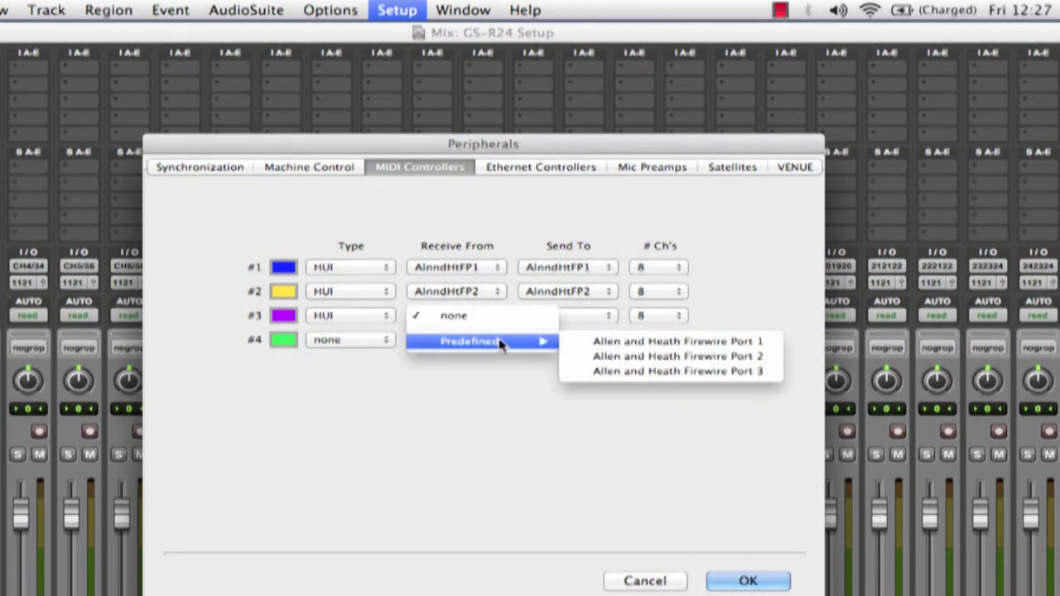
left_click(621, 372)
left_click(554, 322)
mouse_move(580, 341)
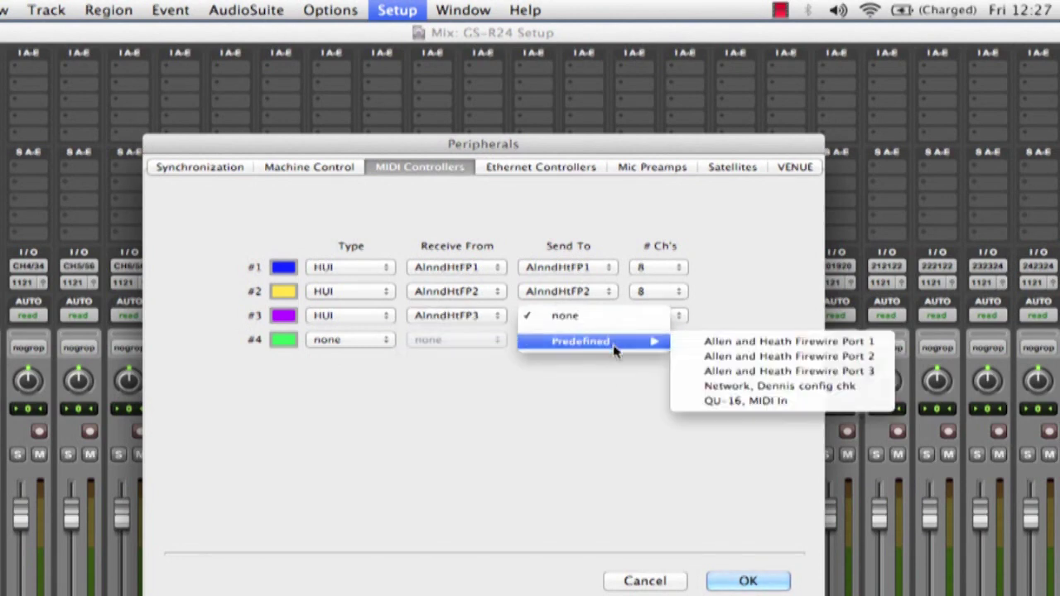
left_click(730, 372)
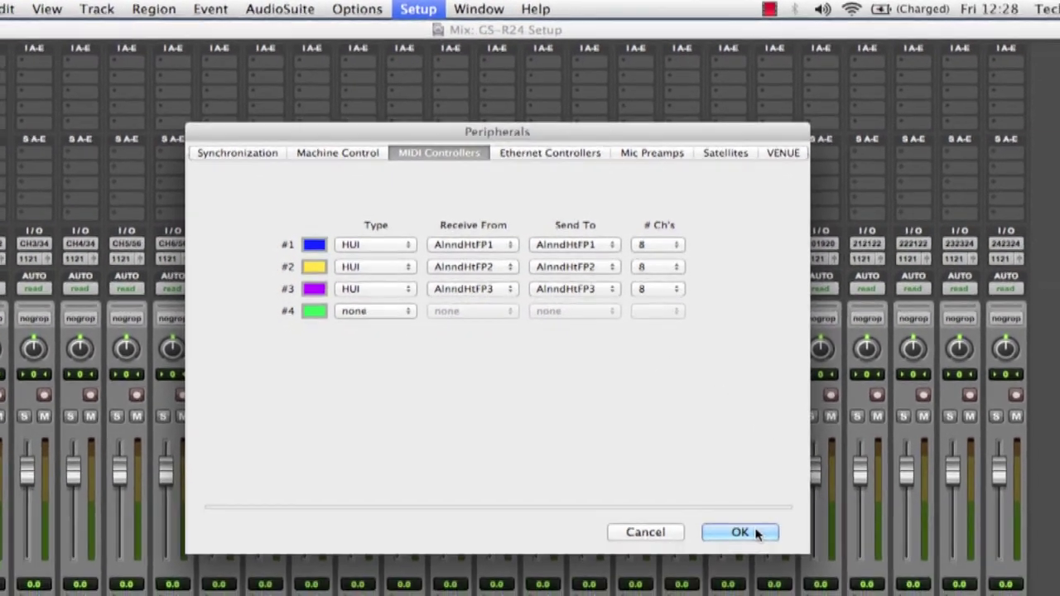
left_click(749, 574)
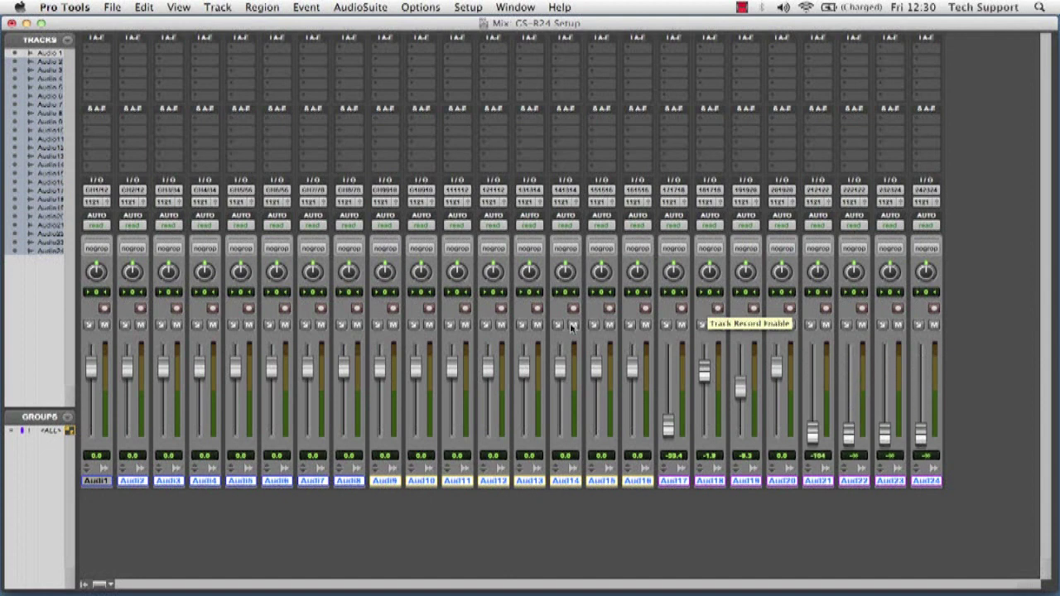
Pull the Audio 10, 8, 5 and 3 faders down to about -10.1, -13.8, -13.2 and -10.2 dB.
left_click_drag(416, 366, 415, 401)
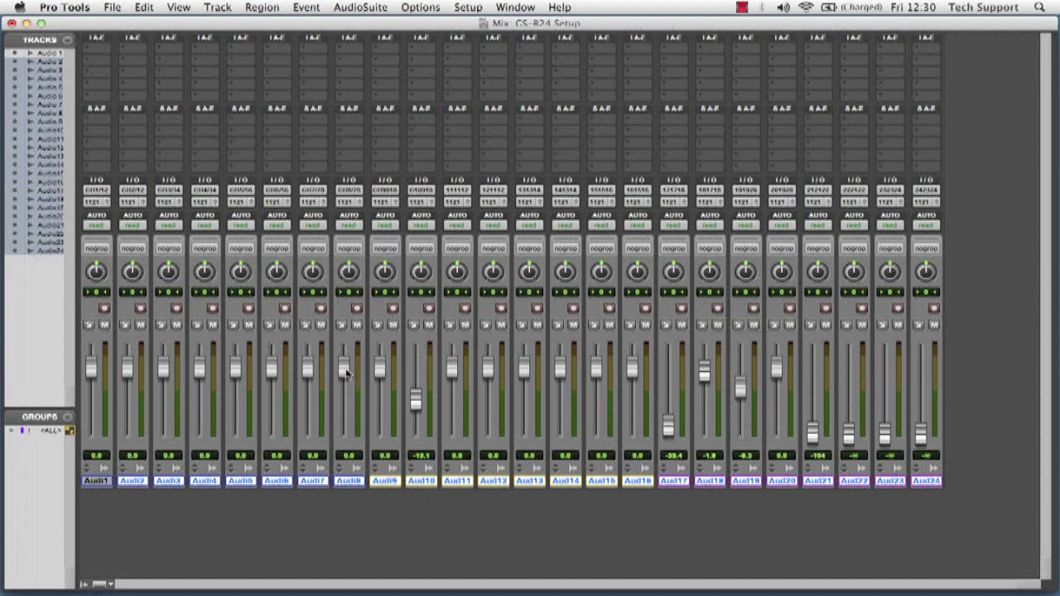
left_click_drag(345, 368, 341, 403)
left_click_drag(236, 368, 236, 399)
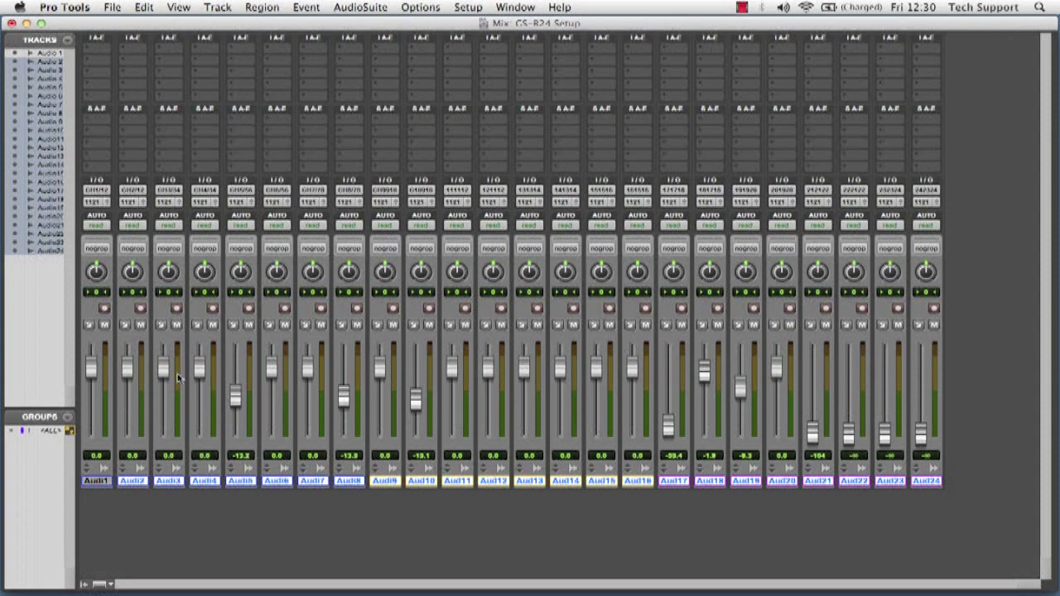
left_click_drag(165, 365, 166, 405)
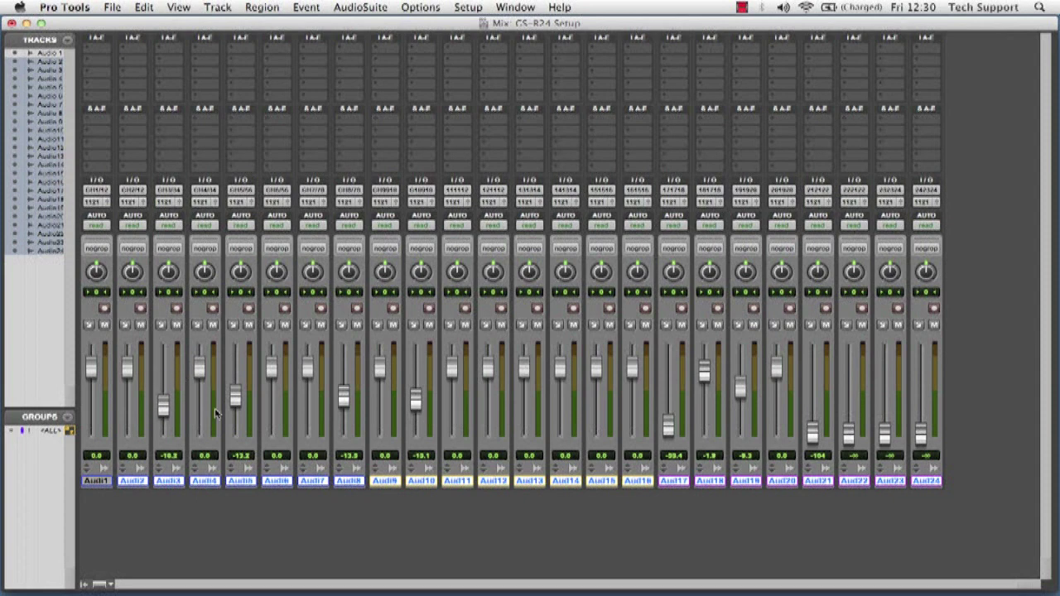